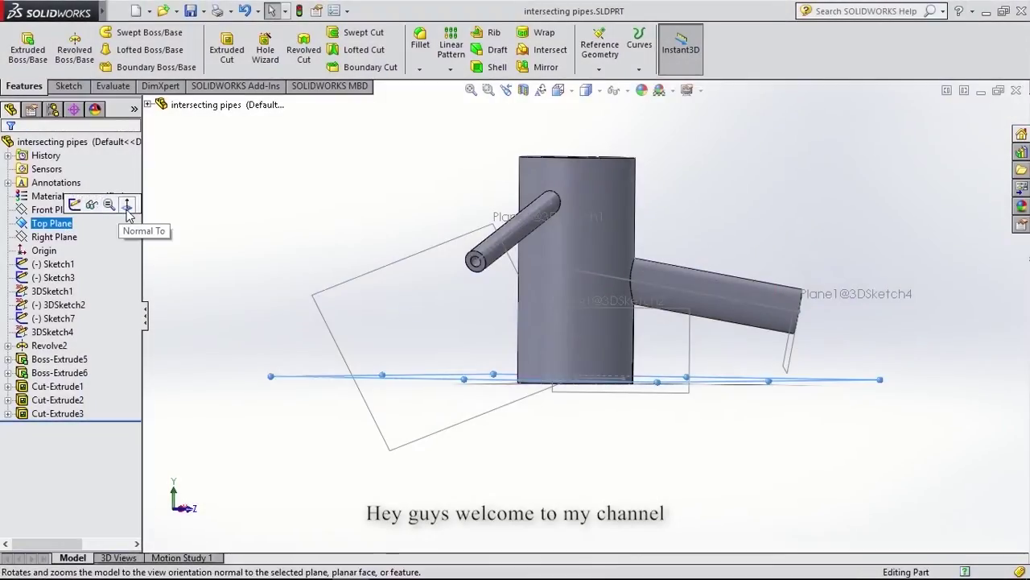
- Examine the finished intersecting pipes model normal to the Top, Front and Right planes and from an angled view
click(95, 207)
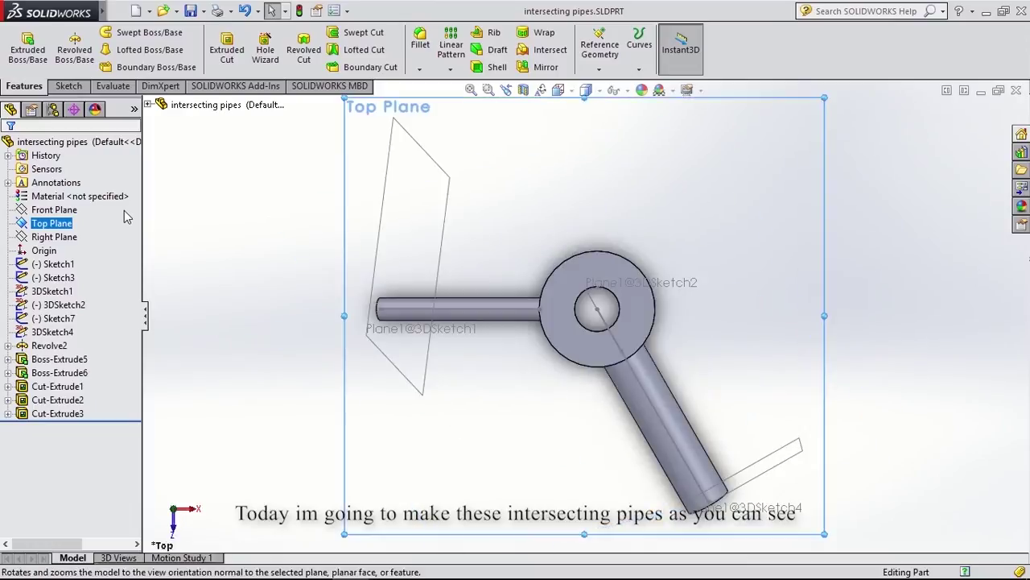
ctrl+click(56, 210)
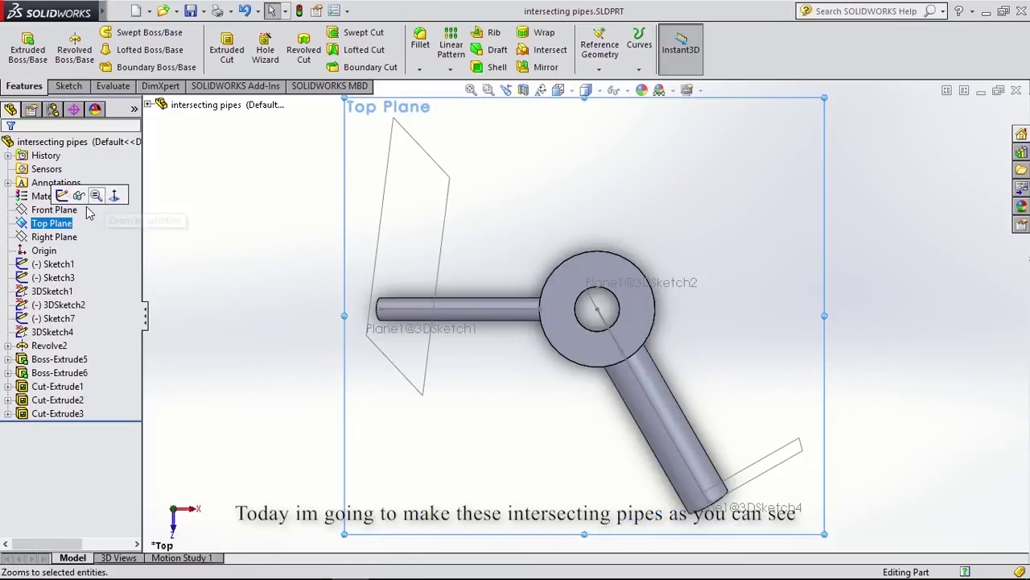
click(54, 209)
click(120, 196)
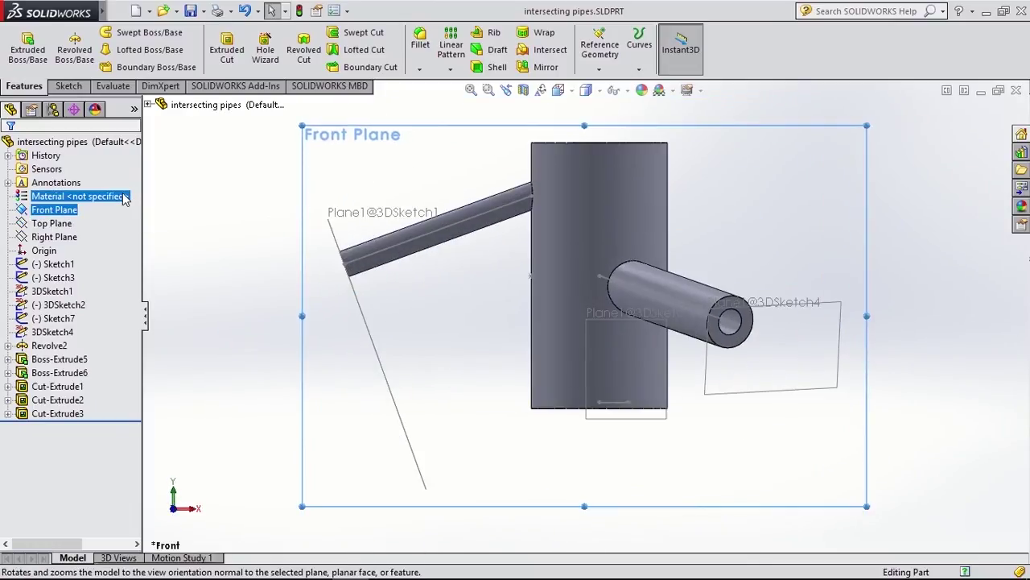
click(55, 237)
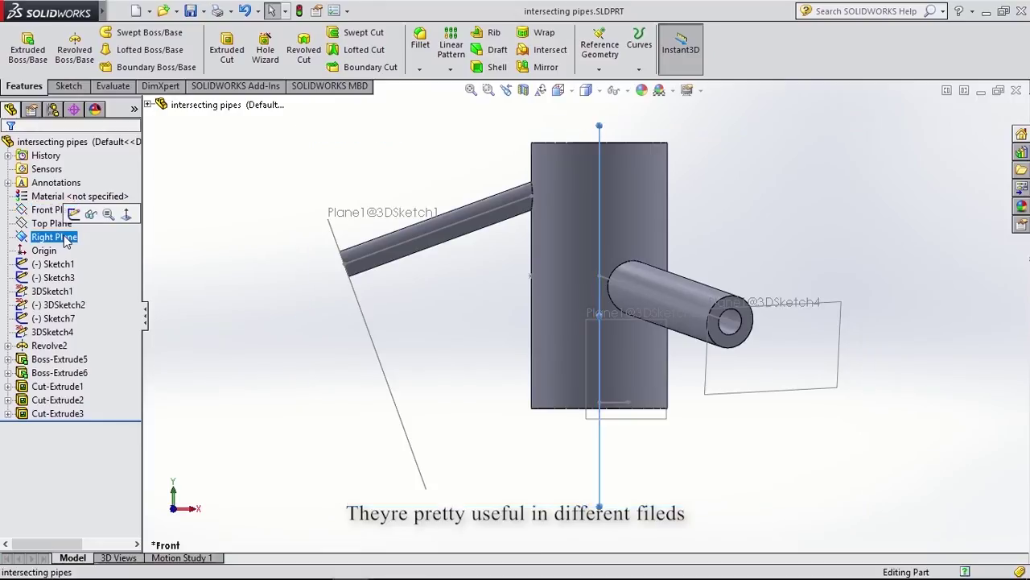
click(125, 215)
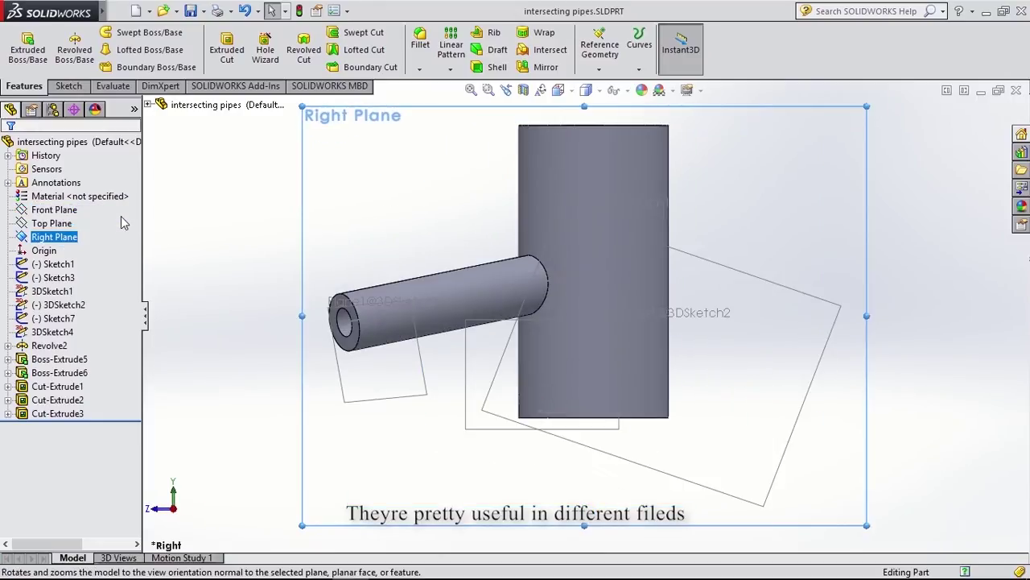
middle_drag(268, 240, 319, 289)
click(303, 235)
ctrl+middle_drag(304, 212, 281, 239)
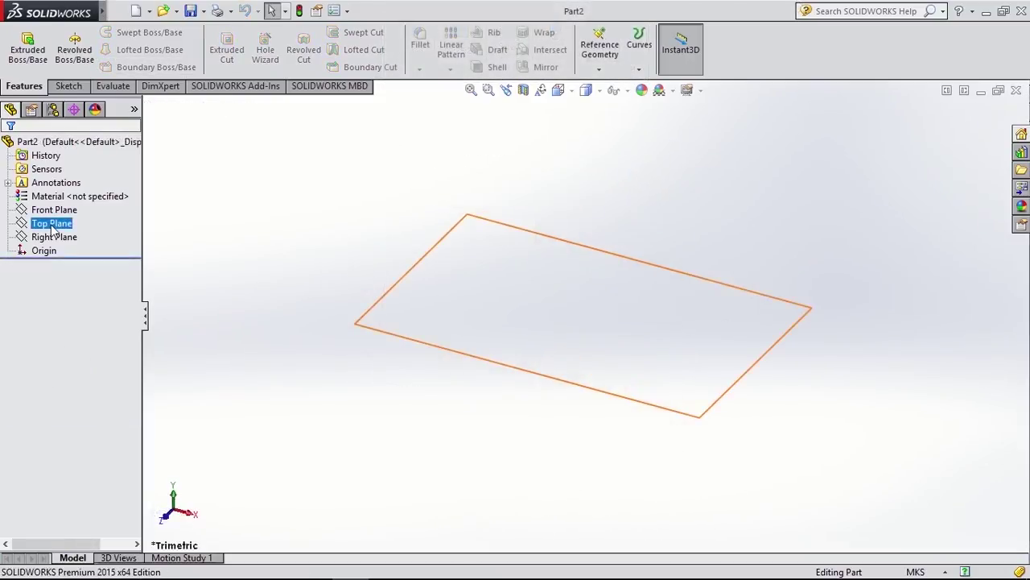
- Sketch a line about 0.043 m long on the Top Plane, running from the origin toward positive X and Z
click(52, 226)
click(113, 203)
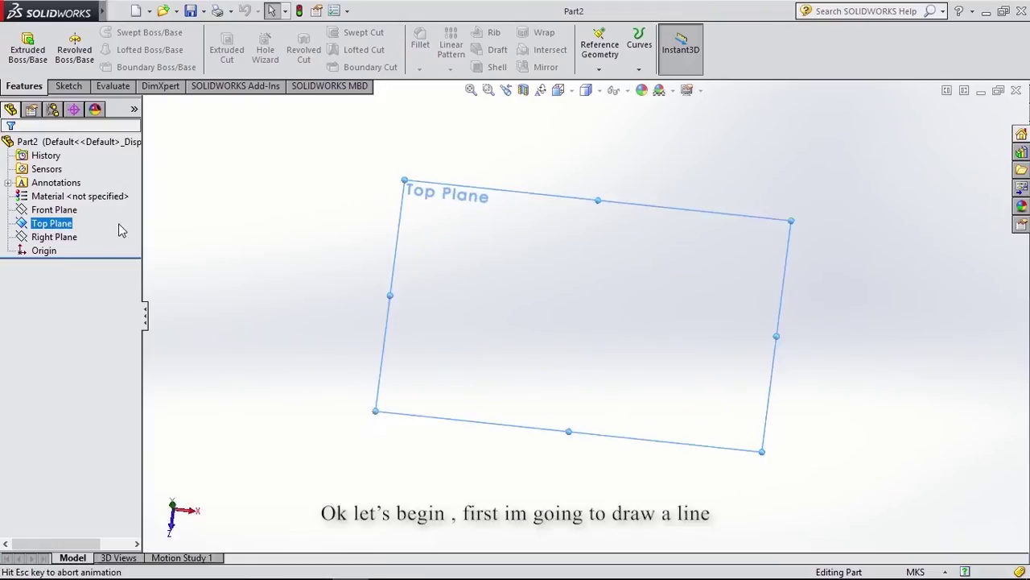
click(77, 87)
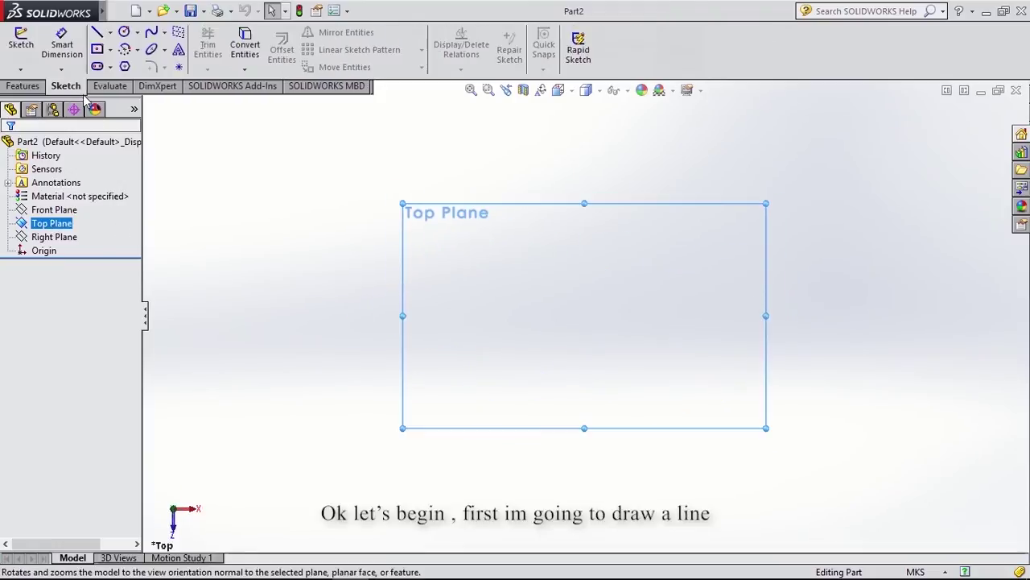
click(96, 33)
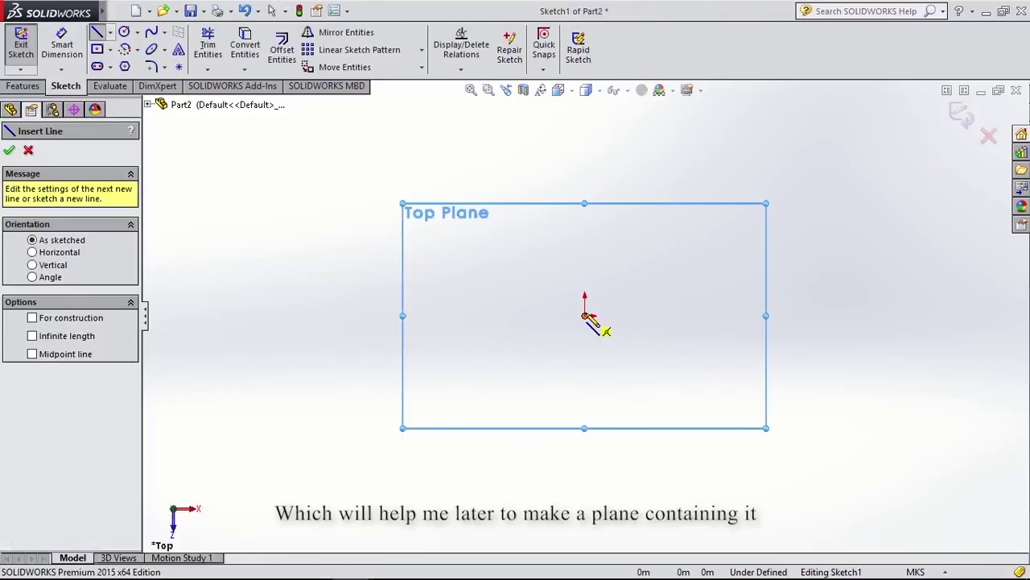
click(586, 316)
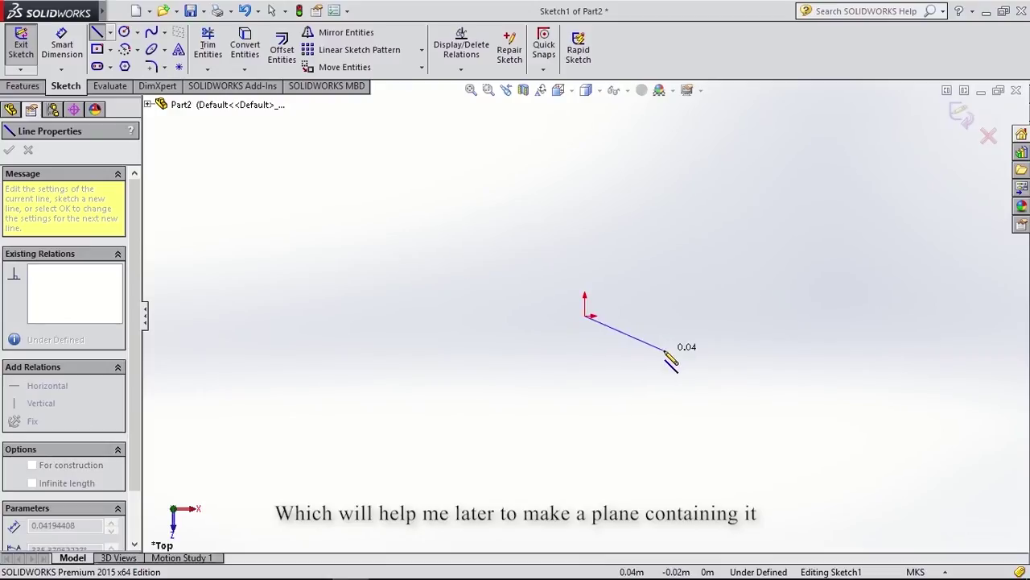
click(665, 351)
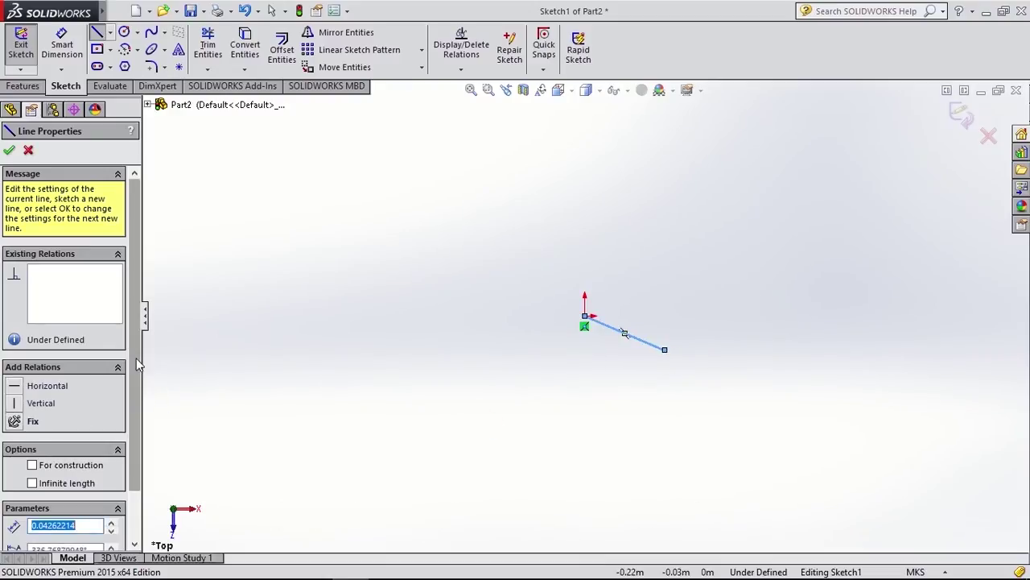
- Set the line's angle to 300° and exit the sketch
scroll(139, 366, down, 1)
drag(100, 491, 2, 492)
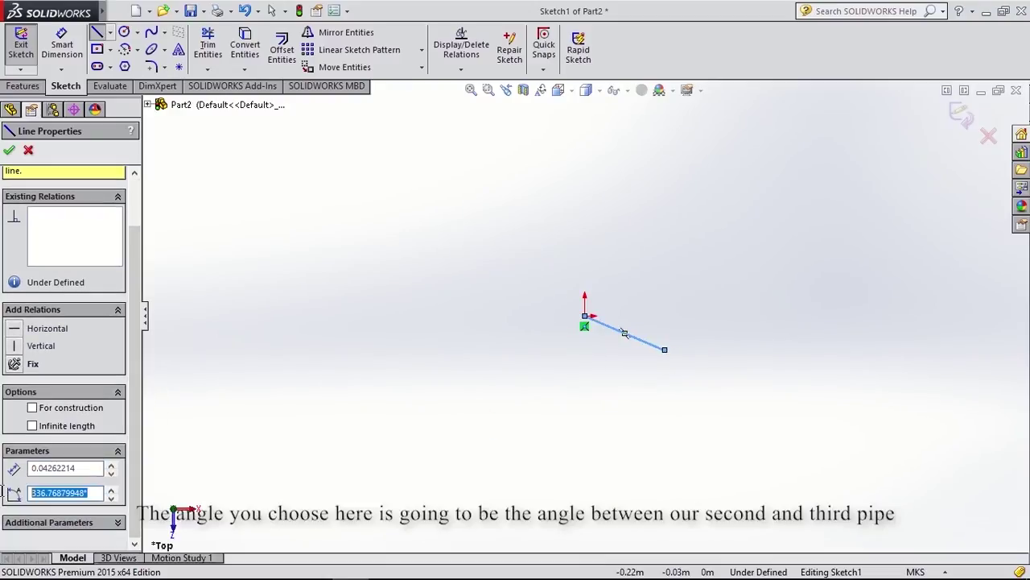
text(3)
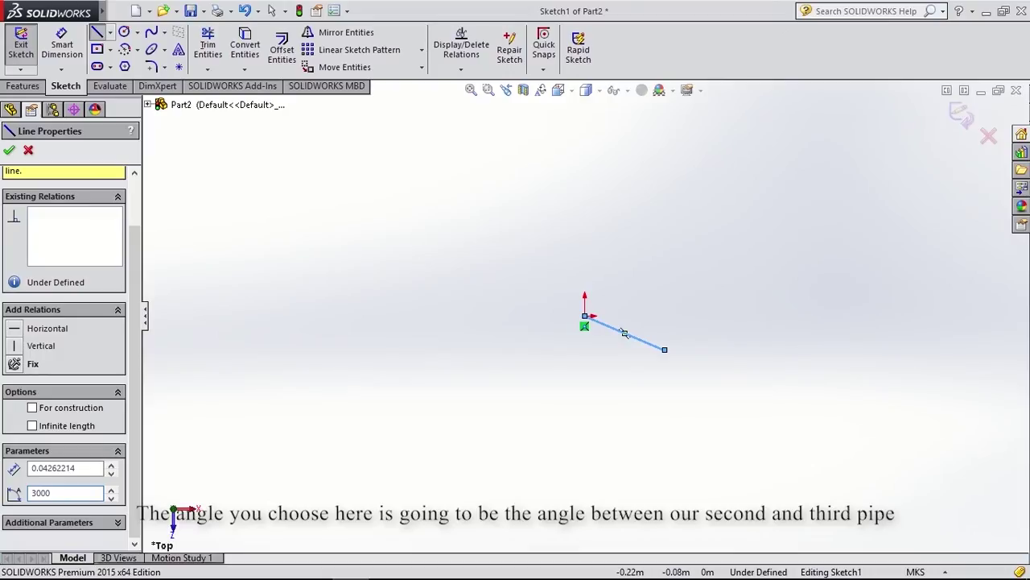
text(00)
key(Return)
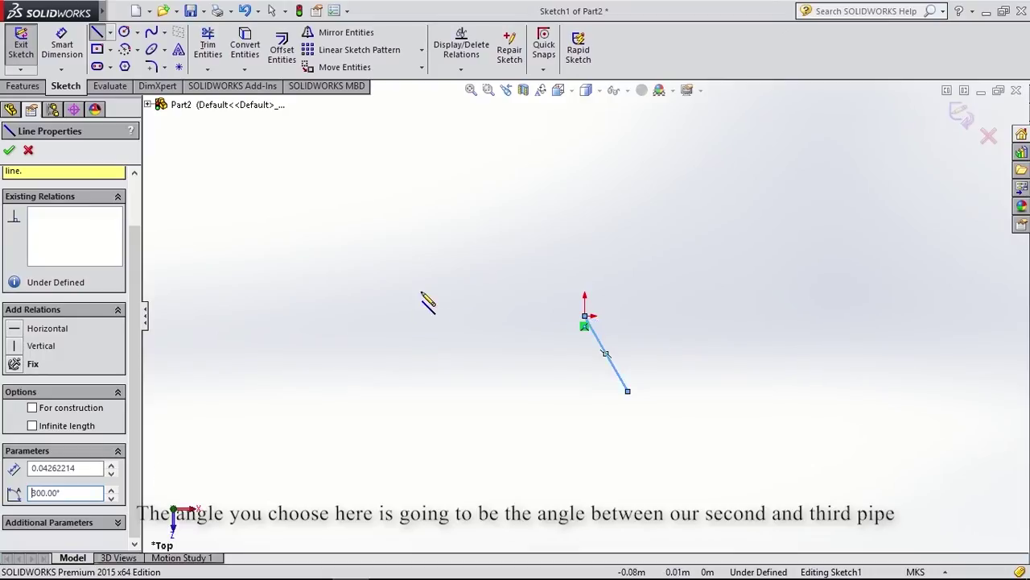
click(10, 153)
click(8, 151)
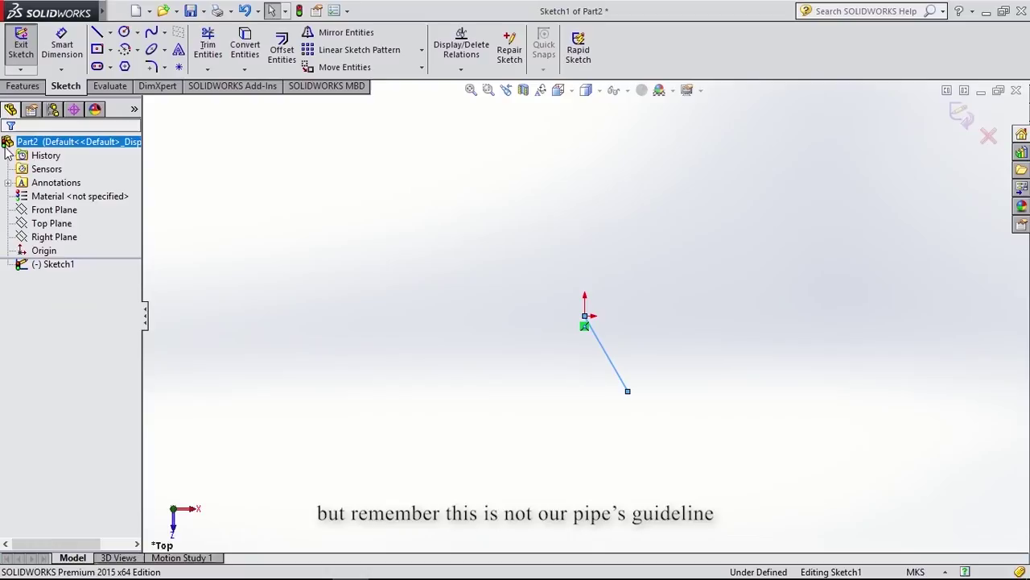
click(21, 48)
- Sketch a tall, narrow rectangle on the Front Plane, on the negative X side of the origin, as the first pipe's revolve profile
click(55, 211)
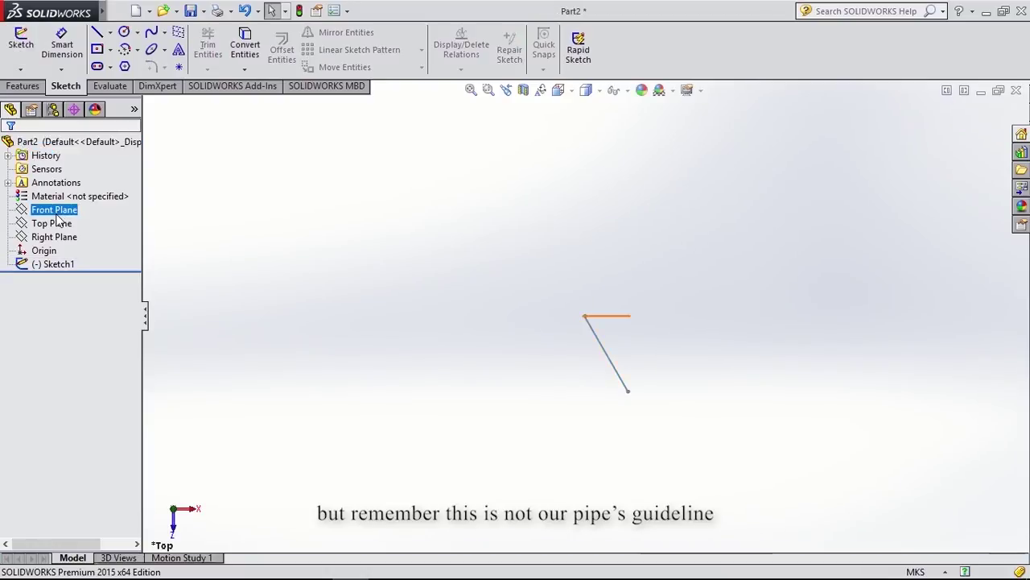
click(419, 371)
middle_drag(595, 471, 592, 367)
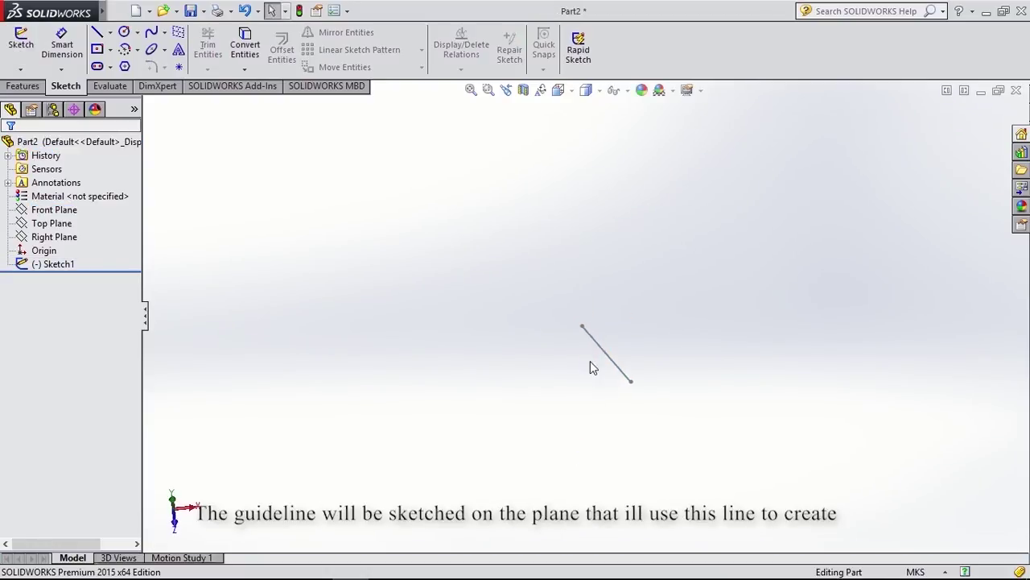
click(46, 210)
right_click(44, 212)
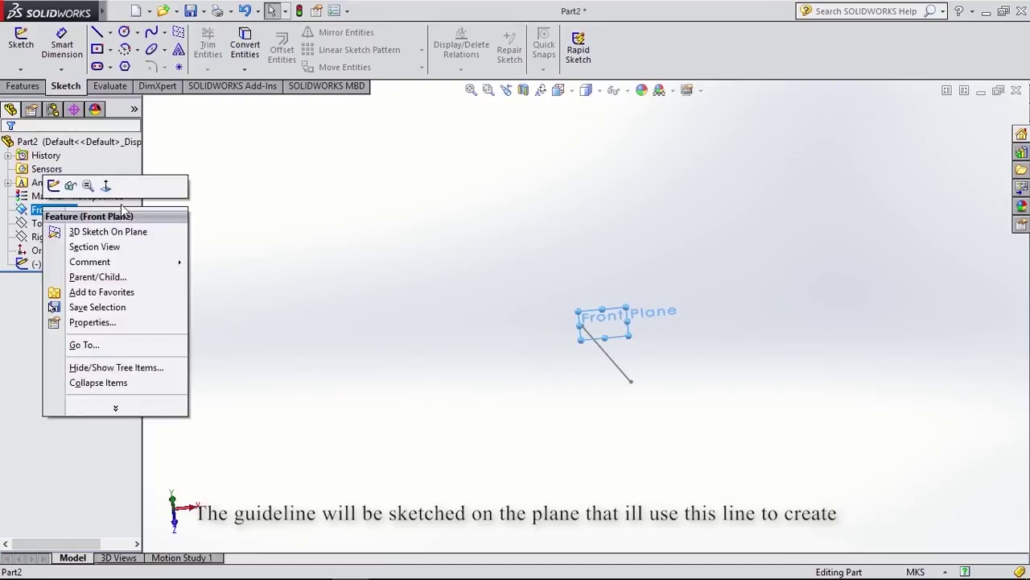
click(105, 186)
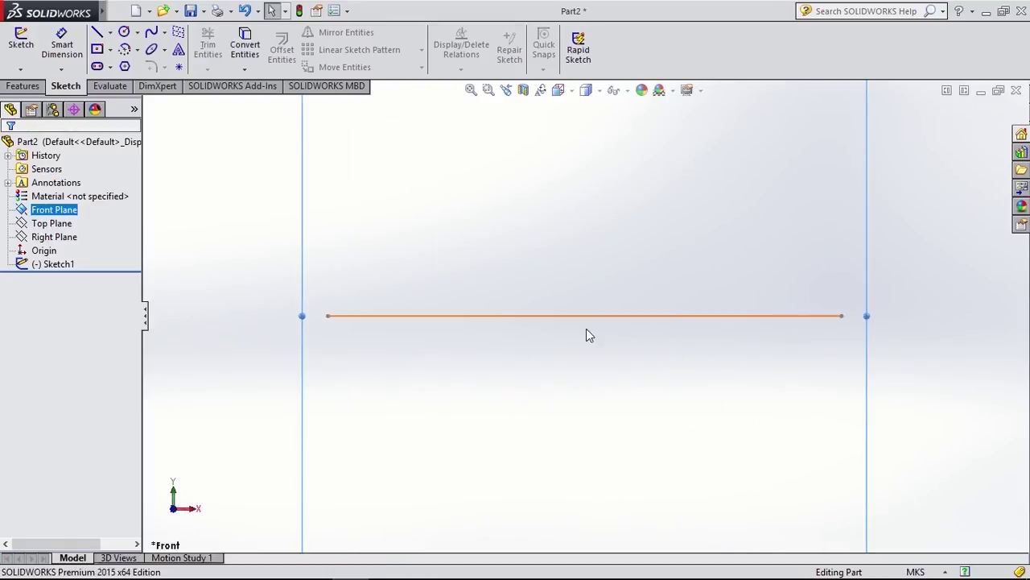
middle_drag(585, 247, 588, 277)
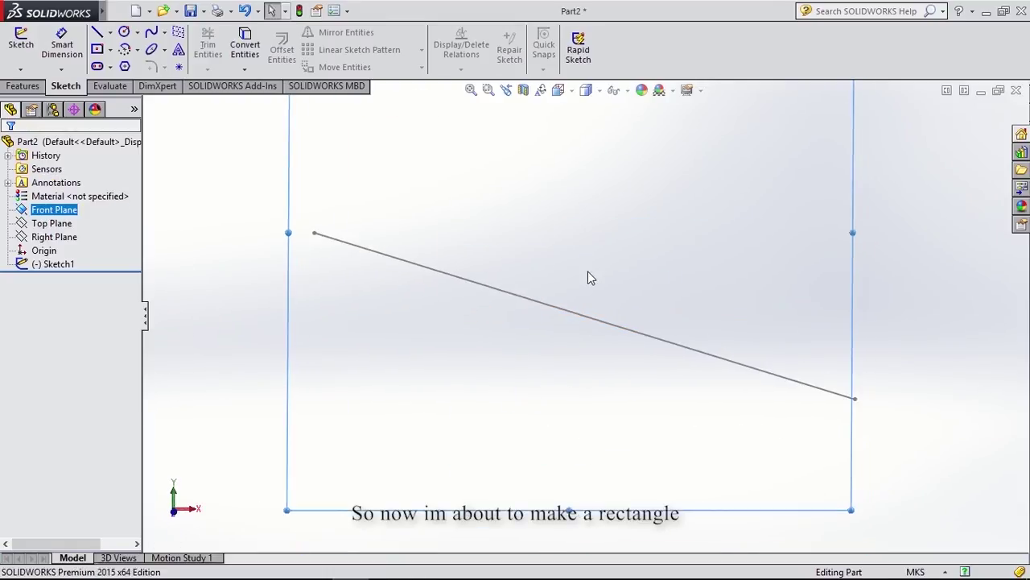
mouse_move(518, 254)
ctrl+middle_down()
mouse_move(504, 265)
mouse_move(580, 359)
mouse_move(511, 428)
mouse_move(504, 384)
ctrl+middle_up()
click(97, 32)
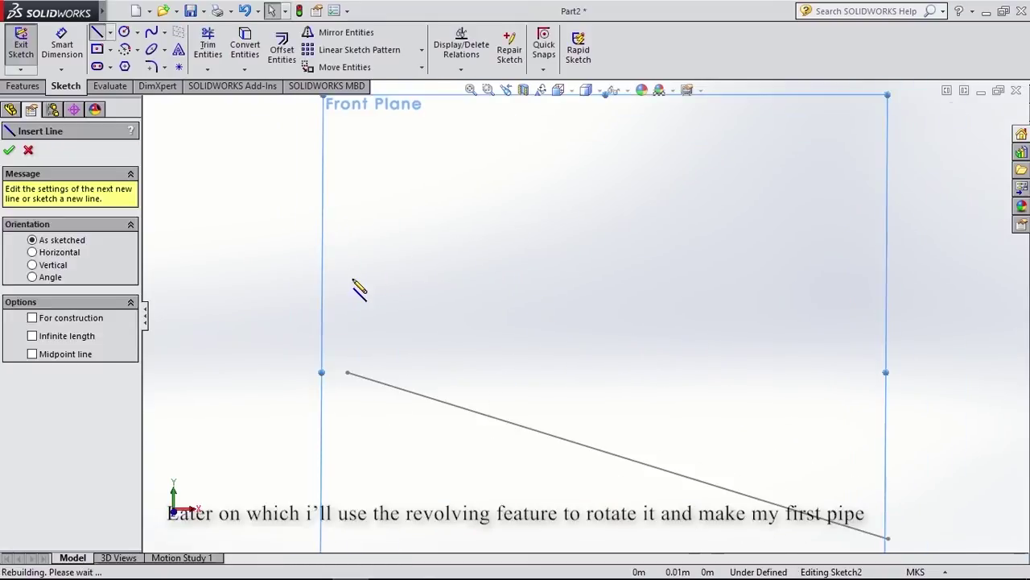
click(347, 481)
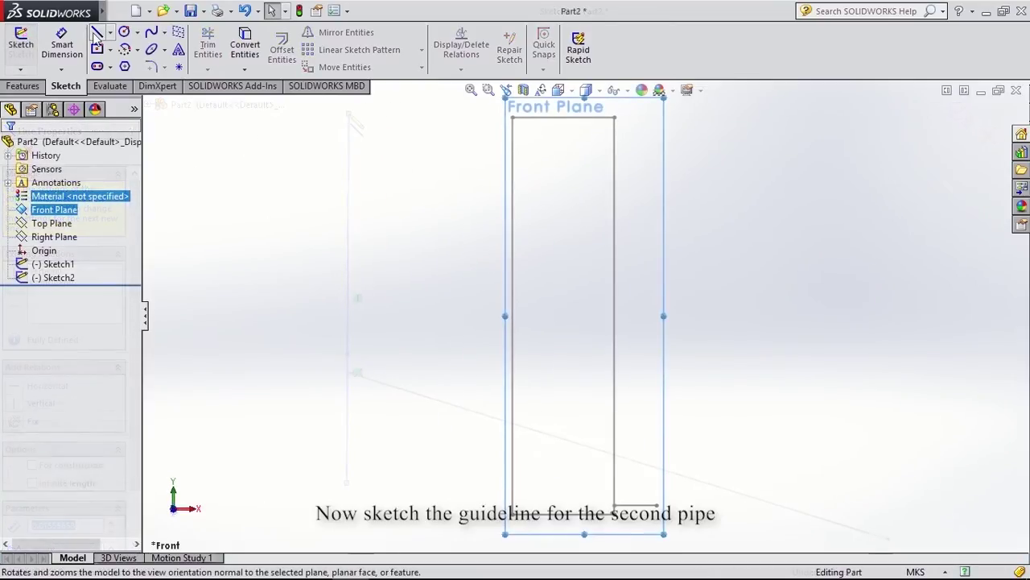
- In a new Front Plane sketch, draw a line about 0.12 m long sloping down and outward from the rectangle's outer vertical edge
click(97, 33)
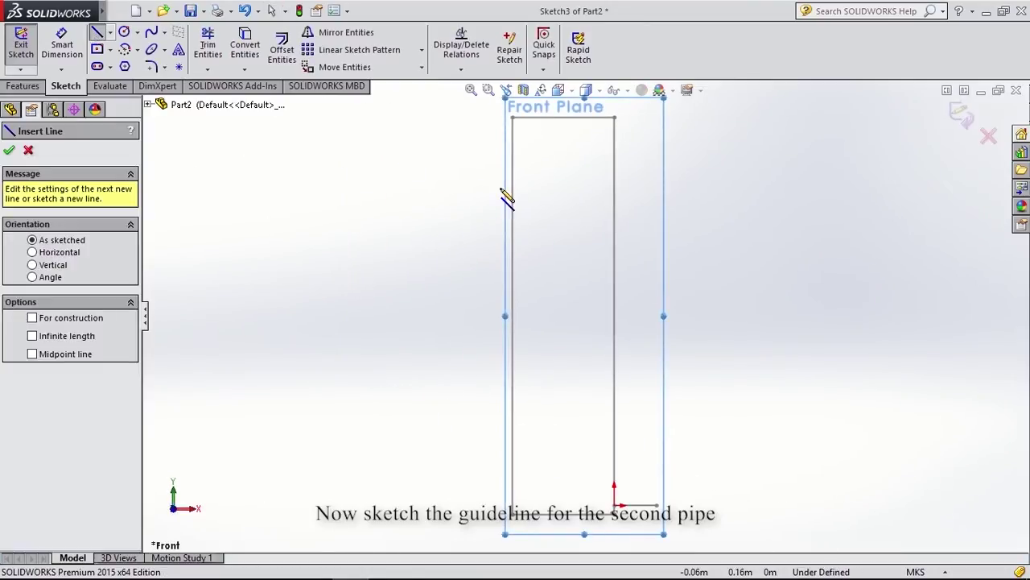
click(512, 316)
click(513, 192)
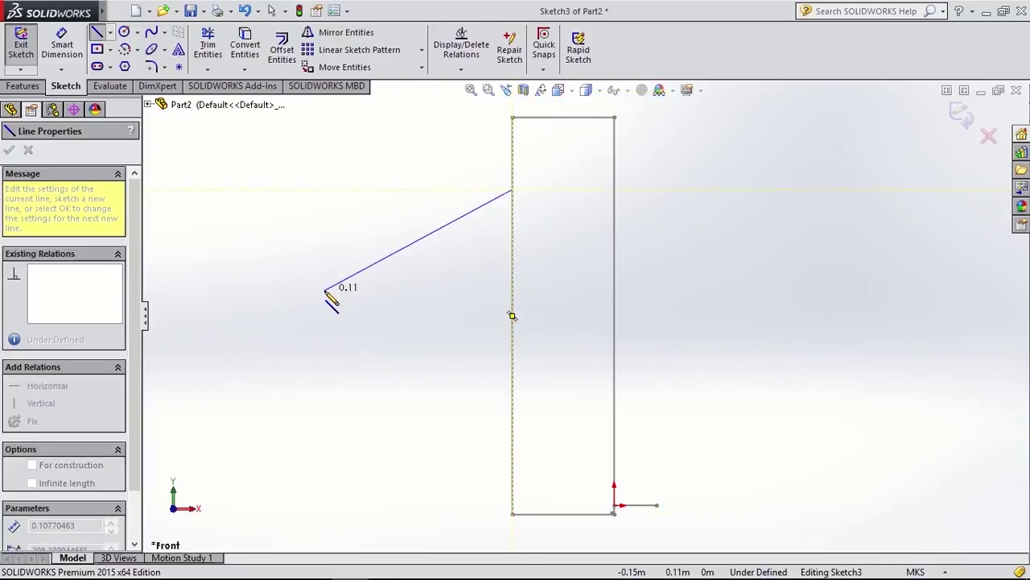
double_click(303, 302)
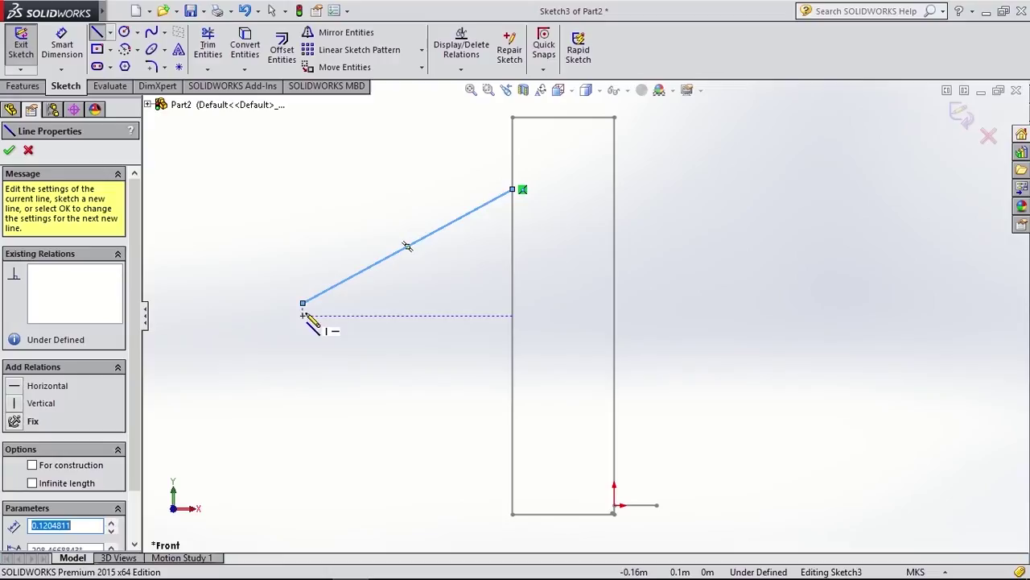
- Set the second pipe's guideline to a length of 0.15 m and an angle of 200°
scroll(134, 424, down, 2)
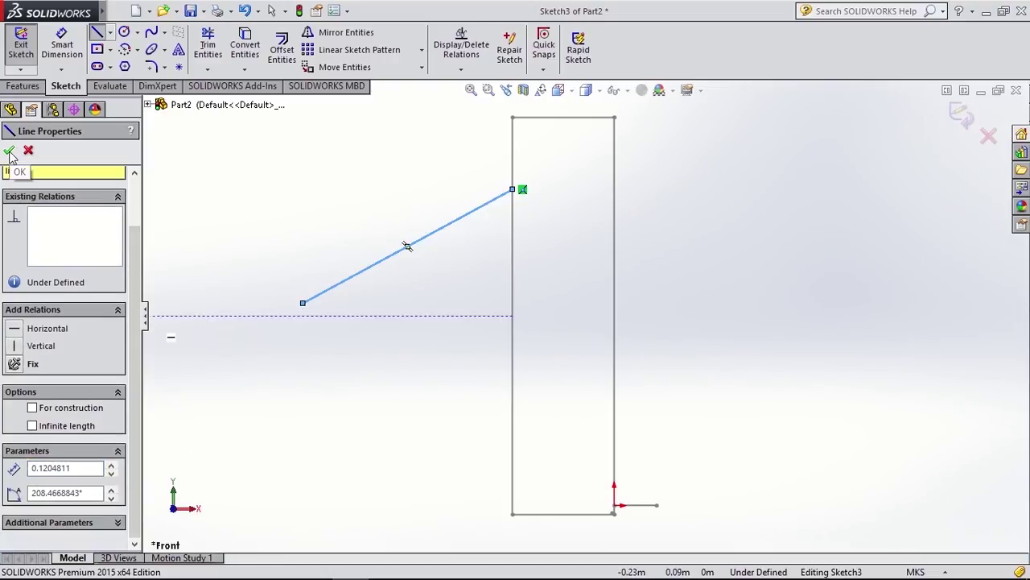
double_click(72, 467)
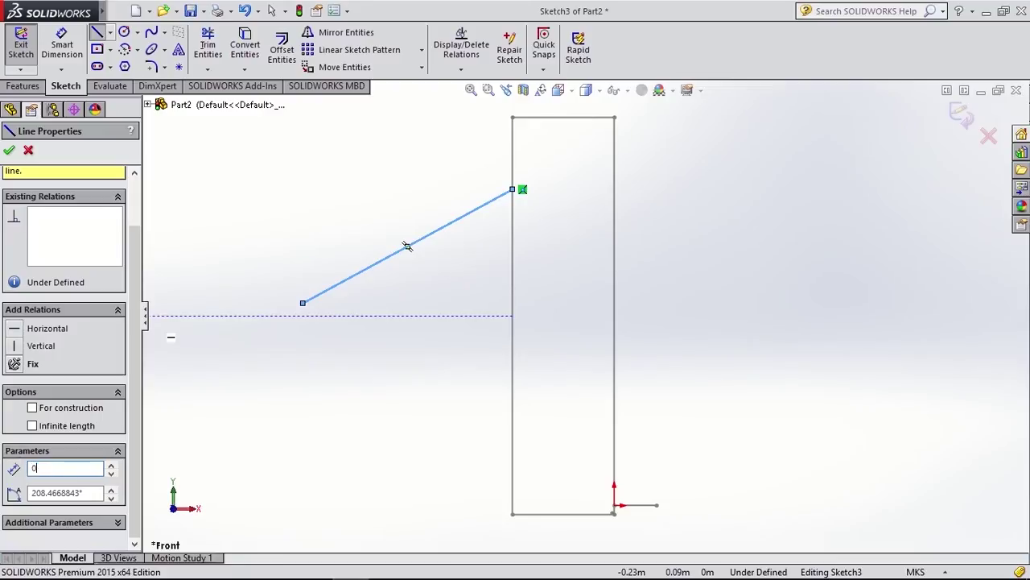
text(0.15)
key(Return)
drag(91, 494, 3, 488)
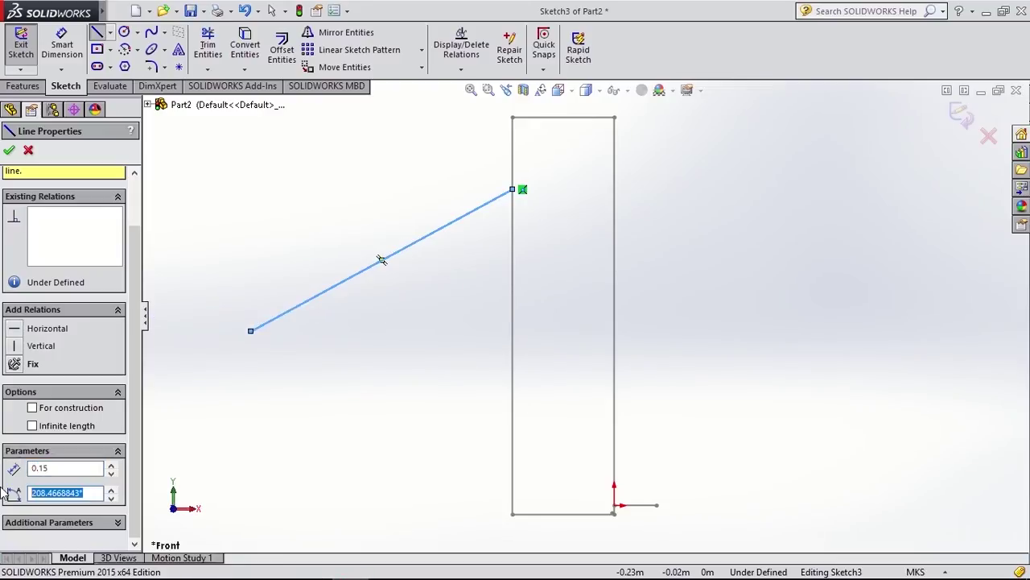
text(200)
key(Return)
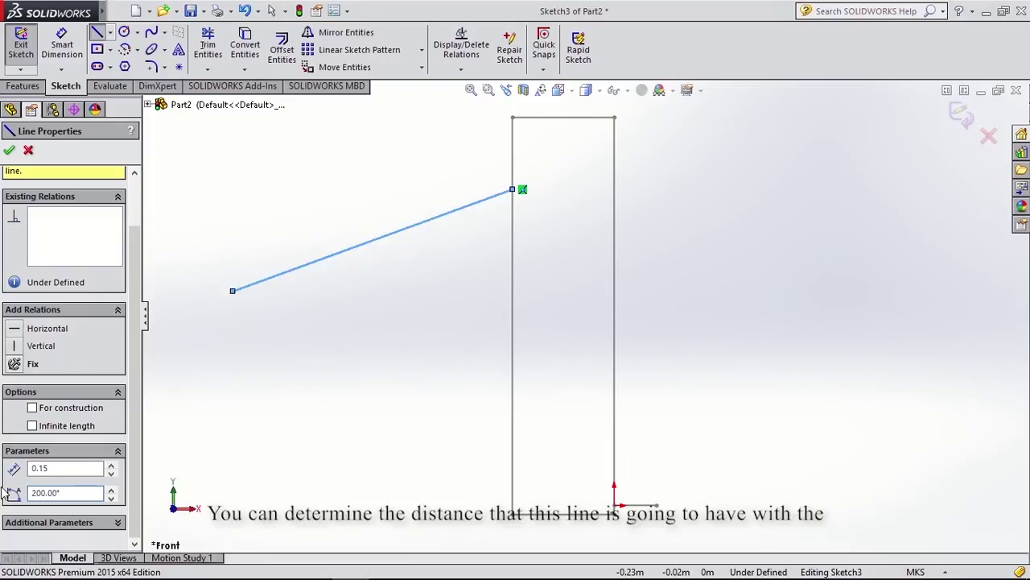
click(9, 149)
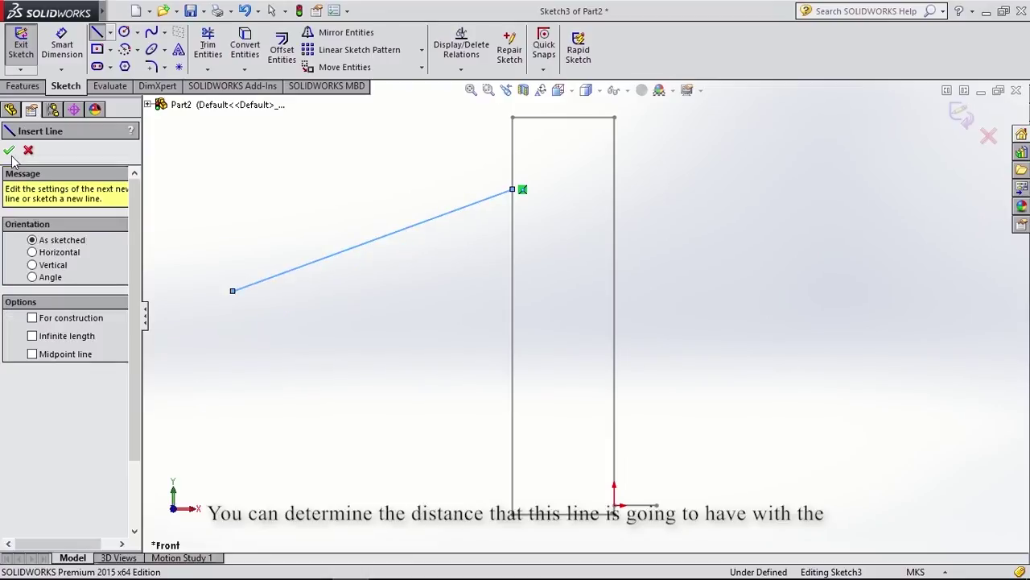
click(9, 151)
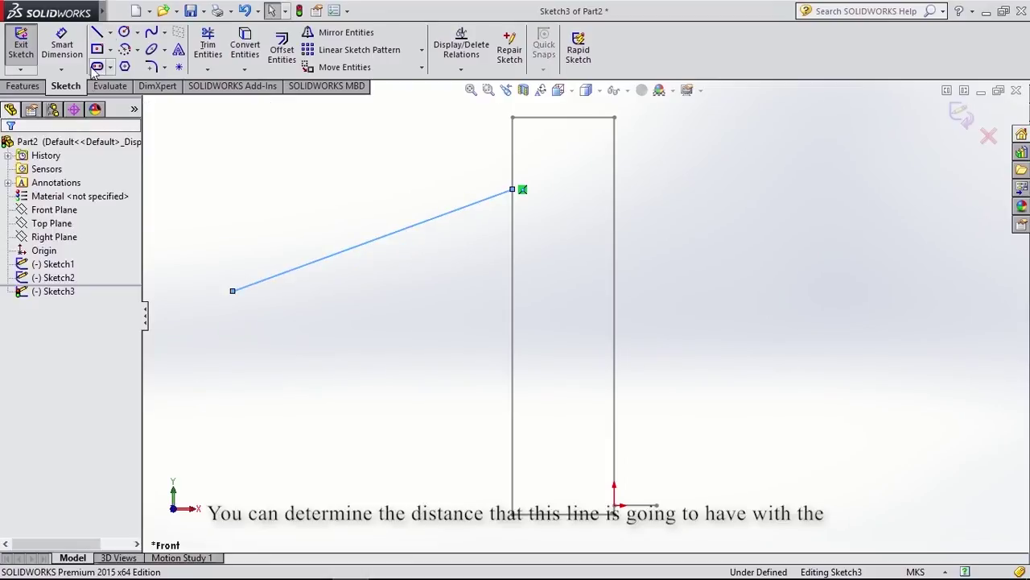
- Place a sketch point at the midpoint of the rectangle's outer vertical edge
click(62, 44)
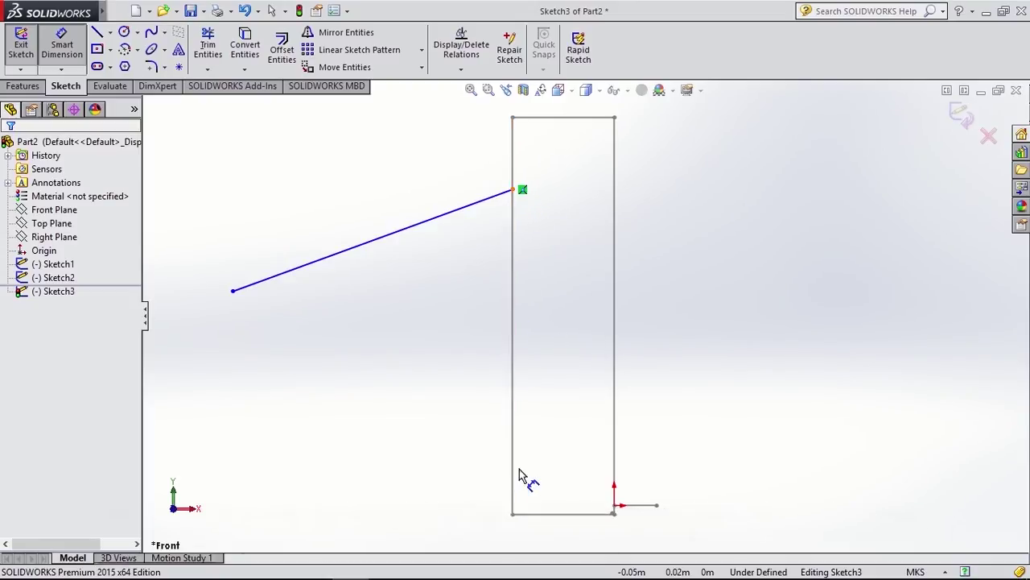
click(179, 67)
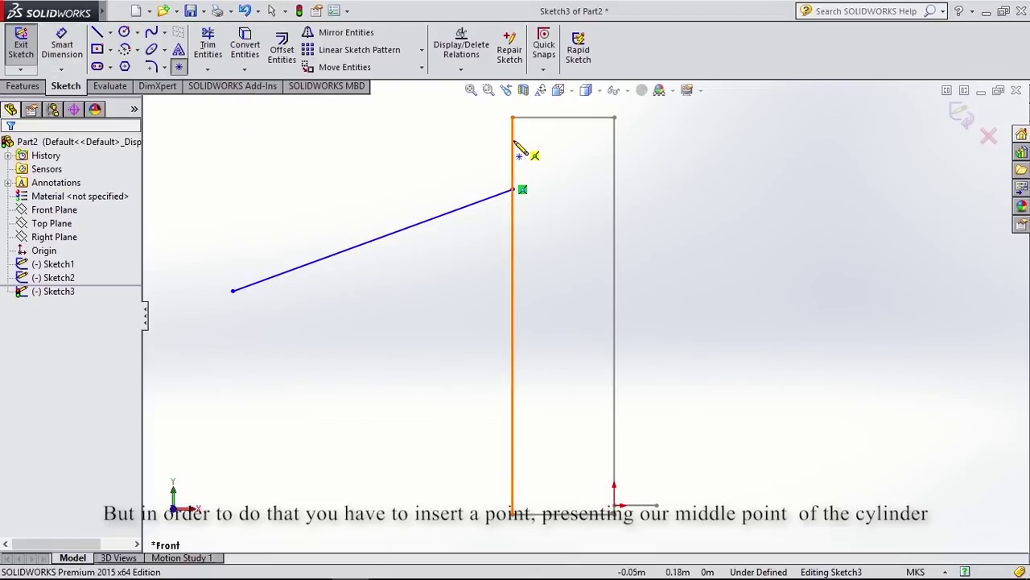
click(512, 316)
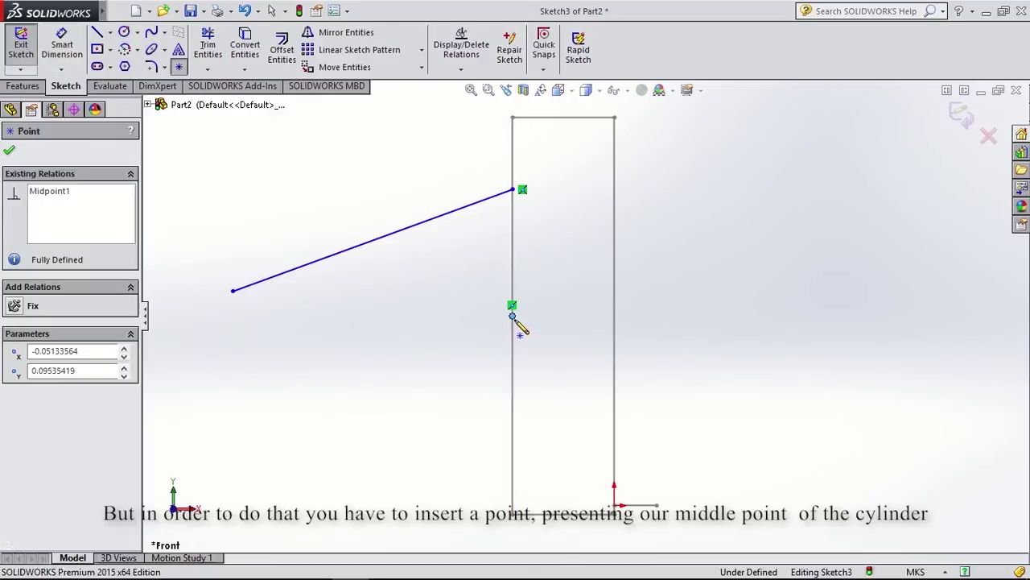
- Dimension the vertical distance between the guideline's upper end and the edge's midpoint as 0.06 m and close the sketch
click(62, 46)
click(513, 191)
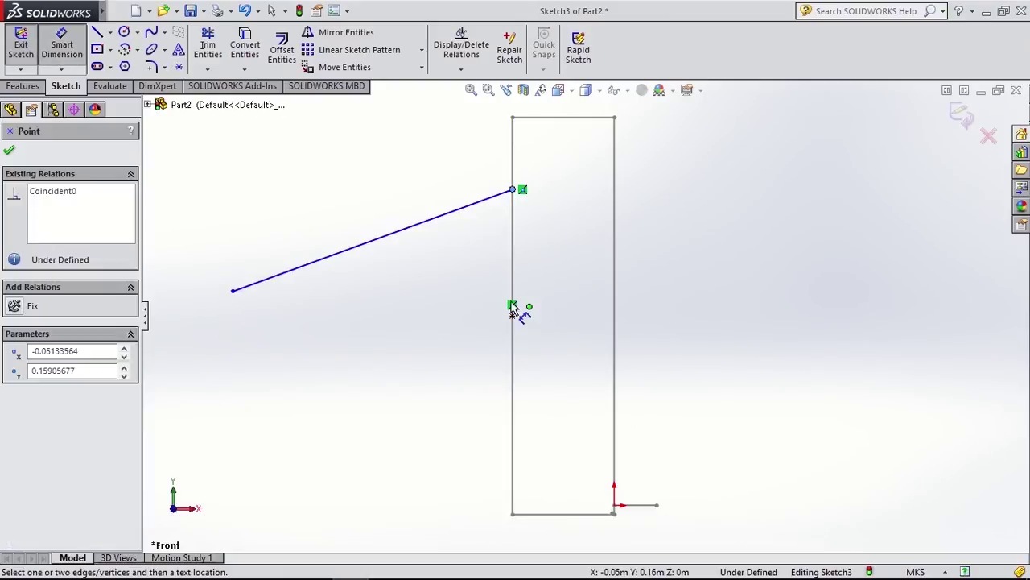
click(512, 316)
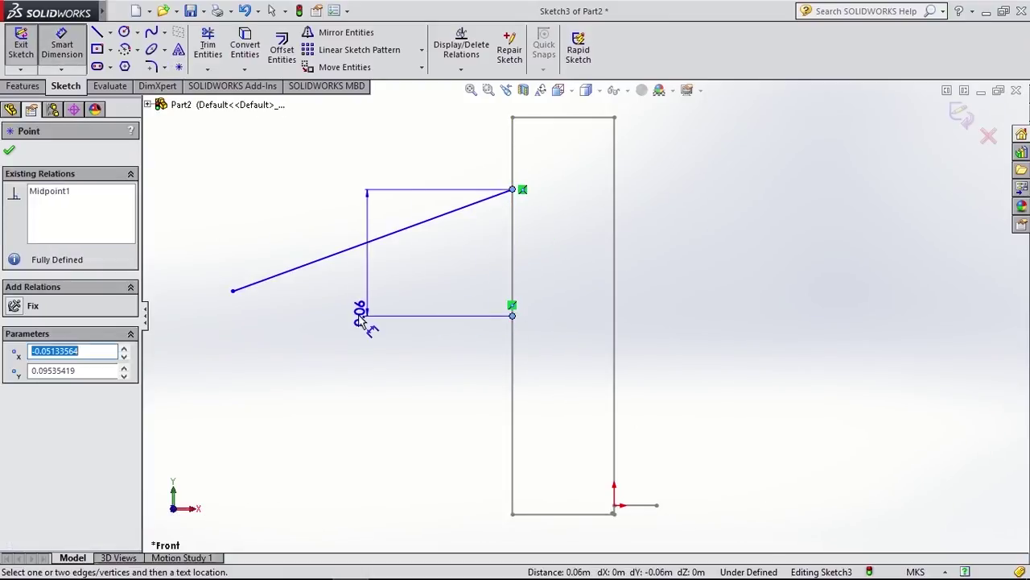
click(750, 266)
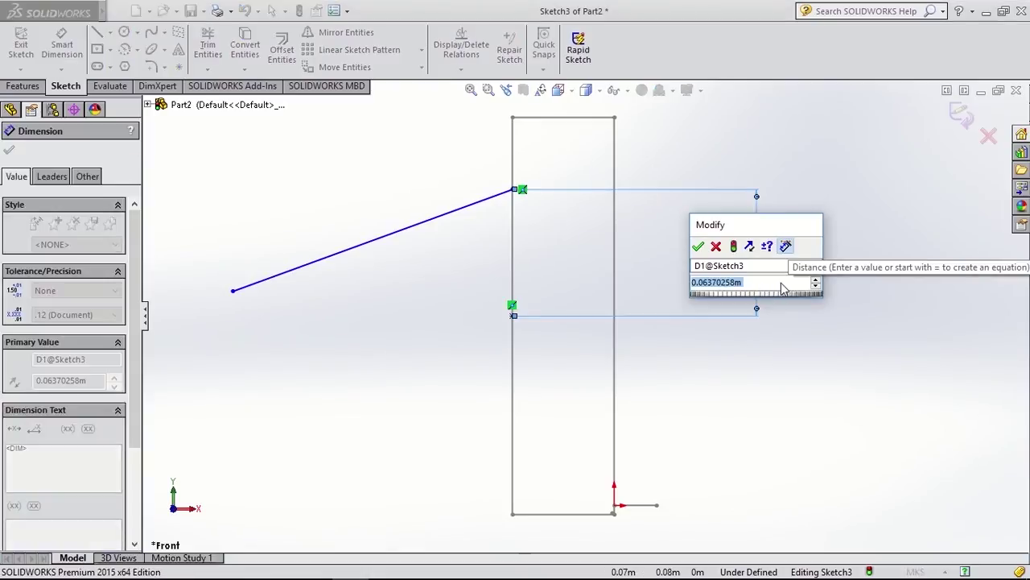
text(0.06)
key(Return)
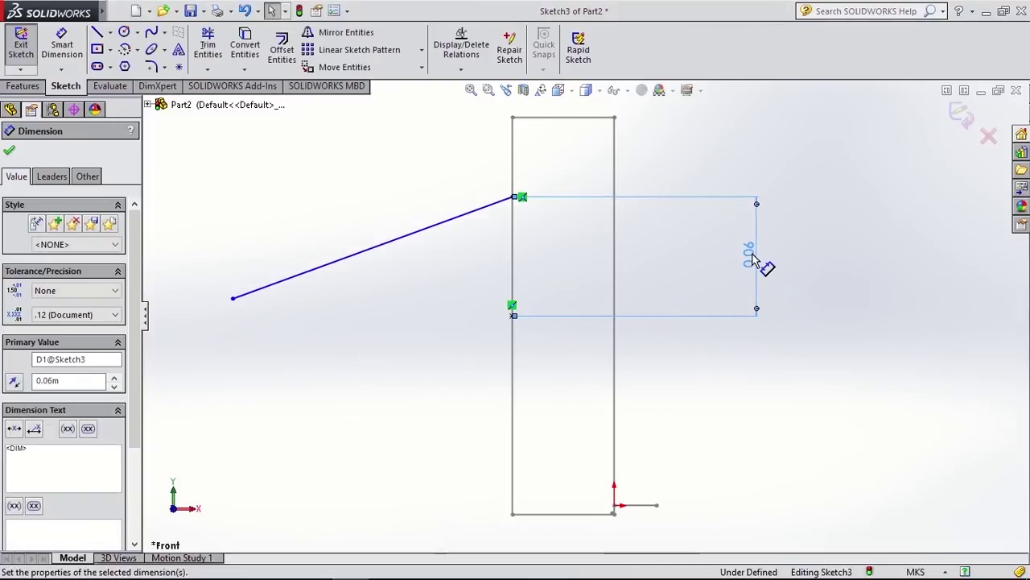
key(Escape)
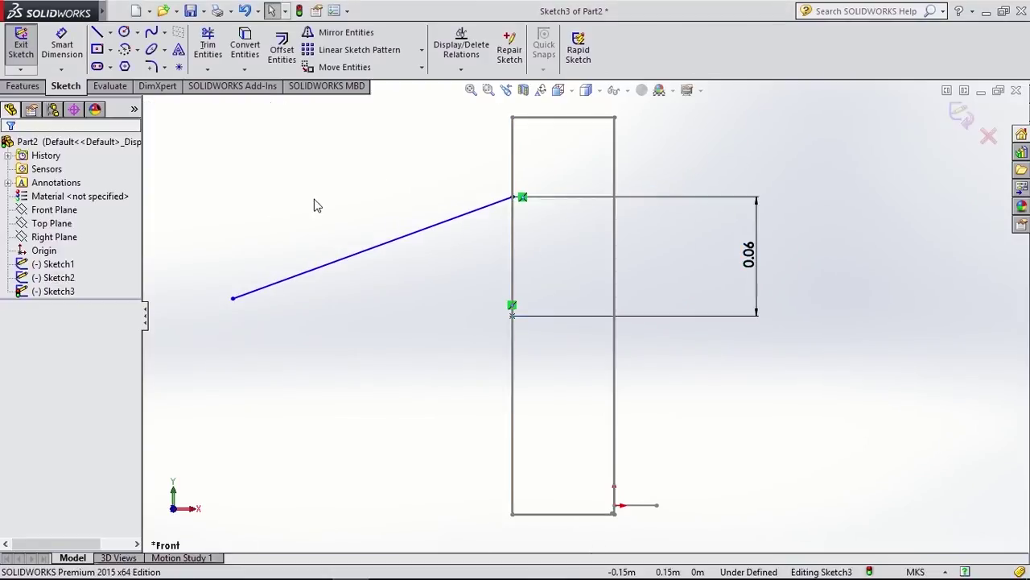
click(21, 44)
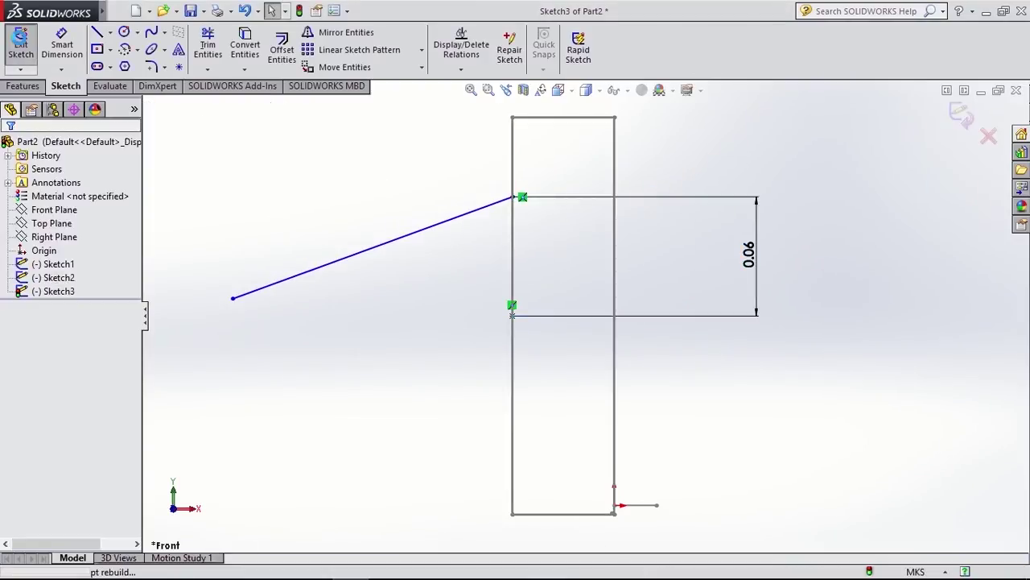
click(21, 44)
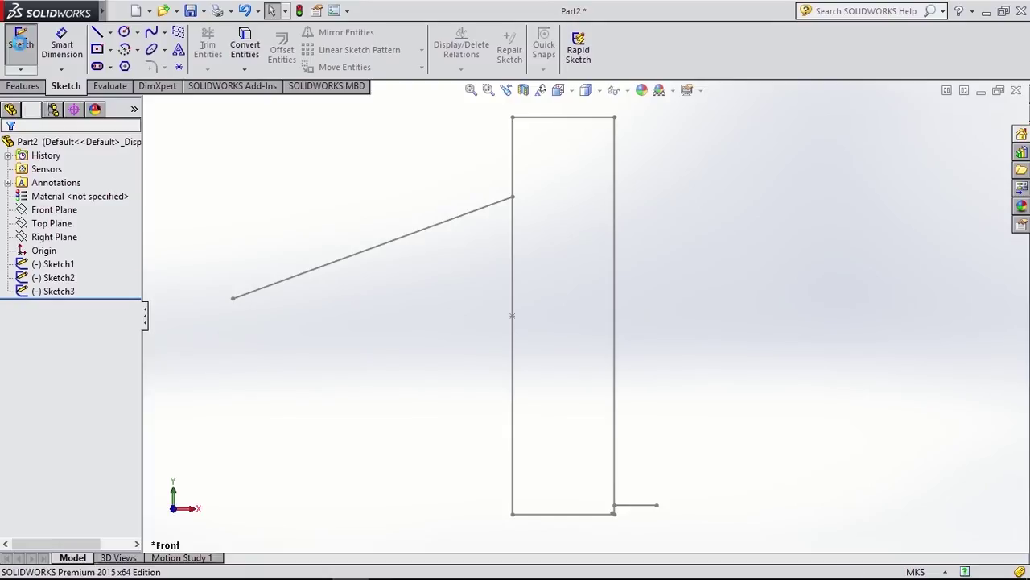
- Create a 3D sketch plane perpendicular to the second pipe's guideline, passing through its outer endpoint
click(179, 32)
click(335, 261)
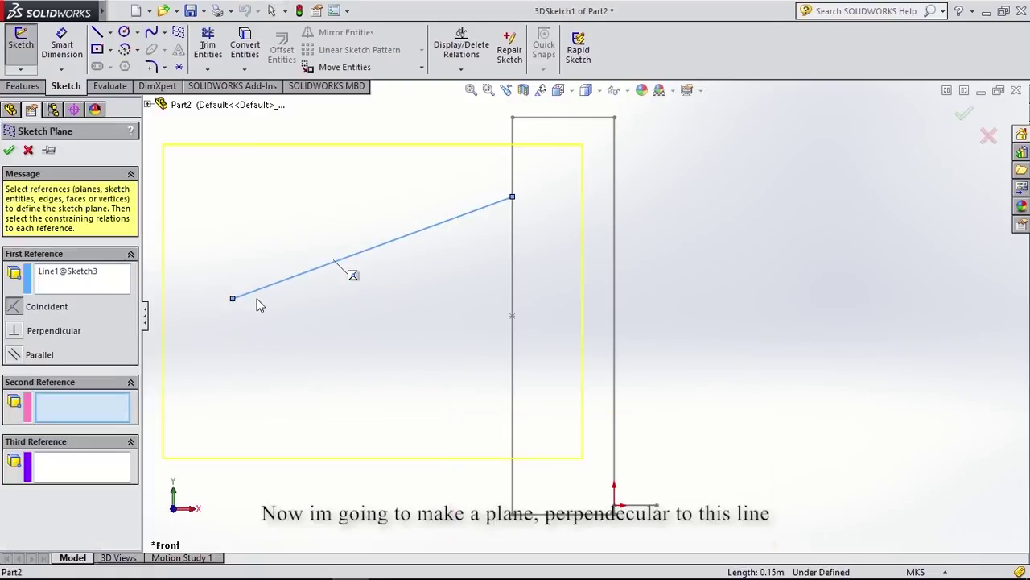
click(232, 298)
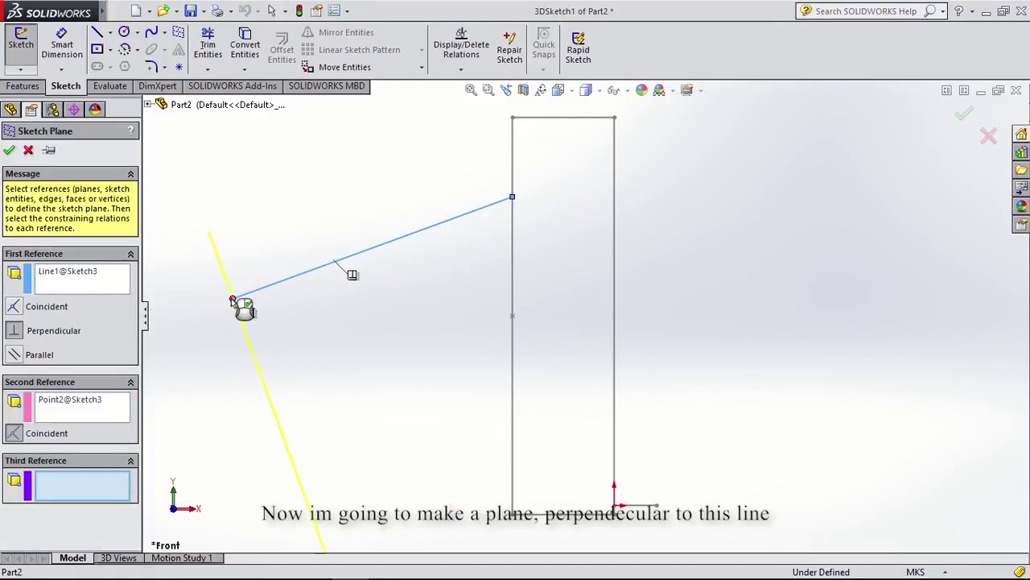
click(9, 151)
- On the new perpendicular plane, sketch a circle of about 0.012 m radius centred on the guideline's outer endpoint
click(124, 36)
ctrl+click(218, 249)
middle_drag(218, 249, 324, 311)
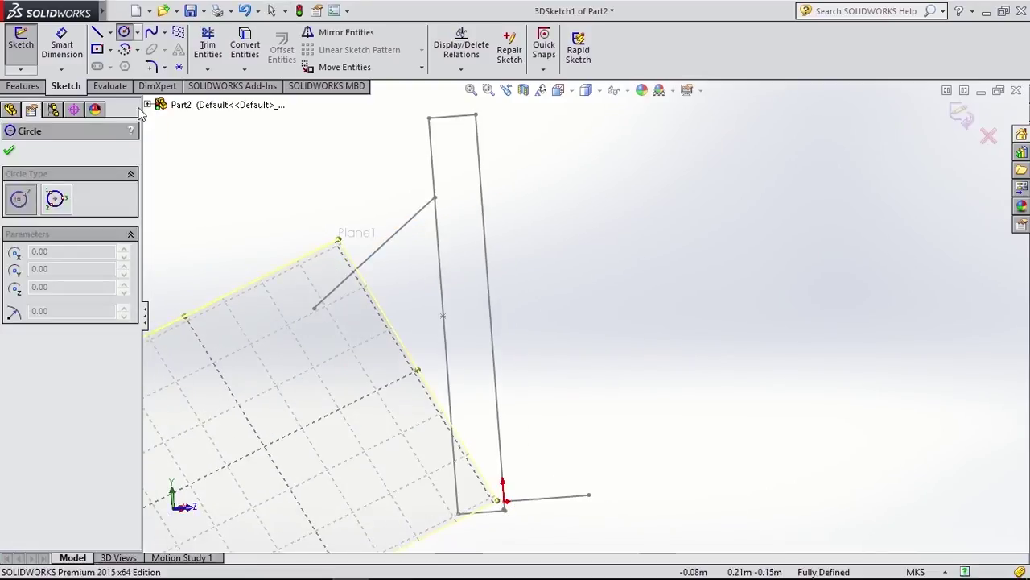
click(316, 325)
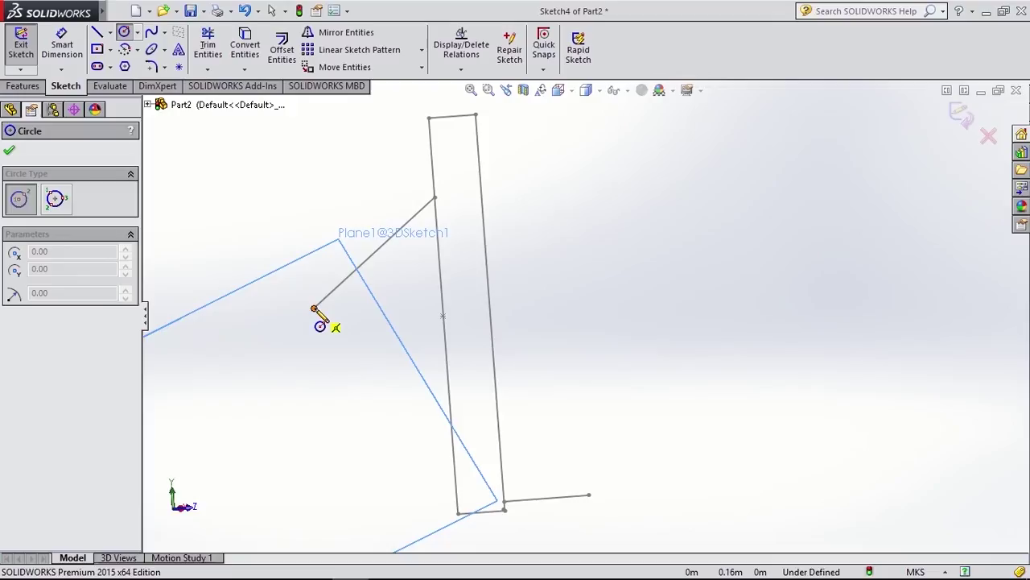
click(314, 309)
click(336, 316)
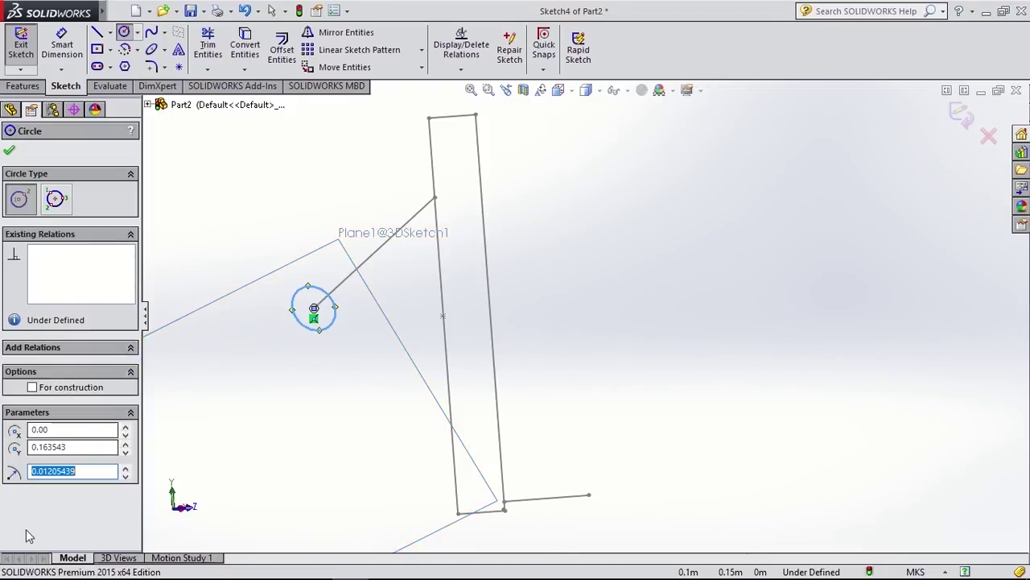
- Set the second pipe circle's radius to 0.01 m and close the sketch
text(0)
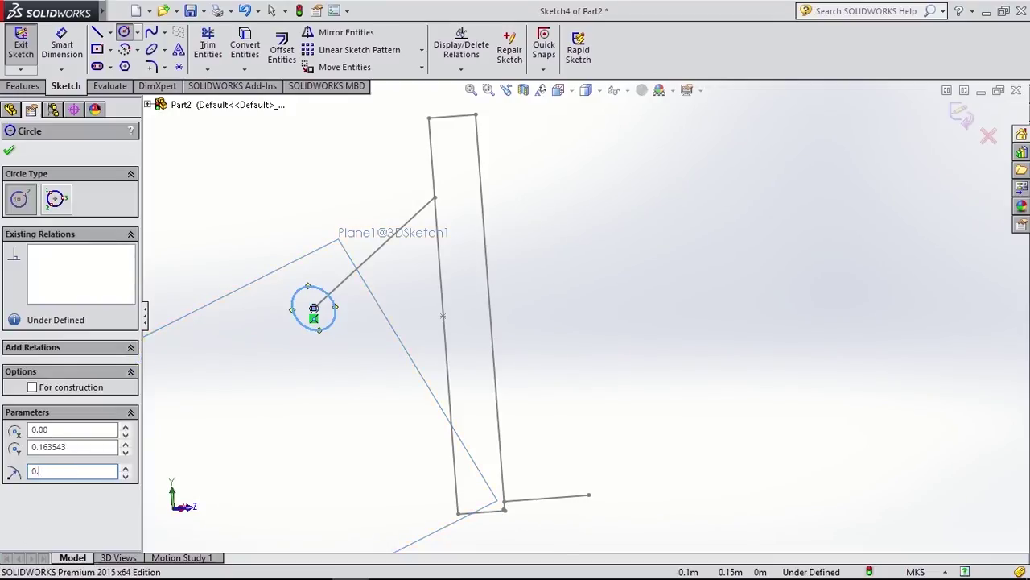
text(.01)
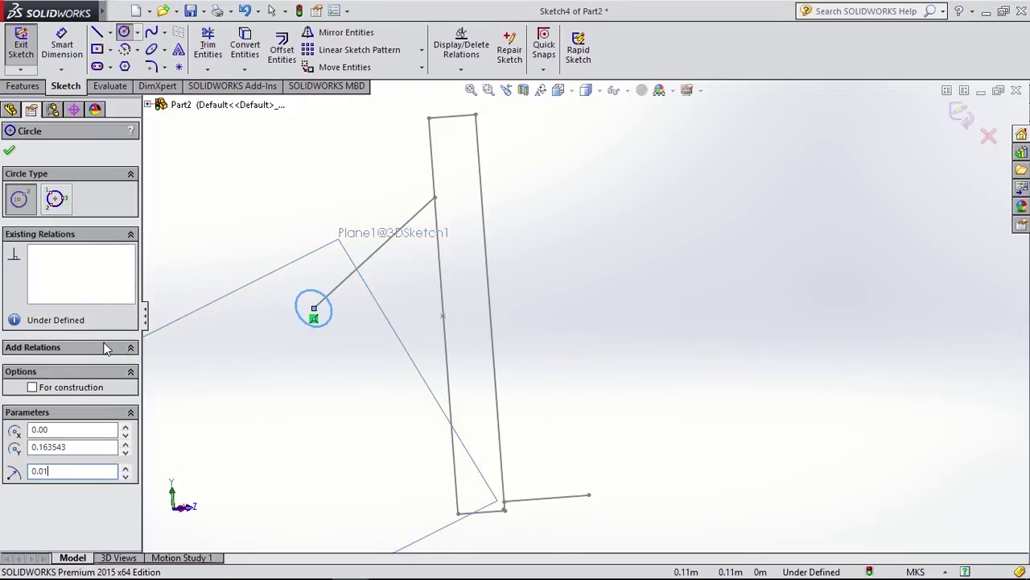
click(9, 152)
mouse_move(684, 327)
middle_down()
mouse_move(610, 345)
mouse_move(597, 323)
mouse_move(658, 384)
mouse_move(684, 471)
middle_up()
click(21, 44)
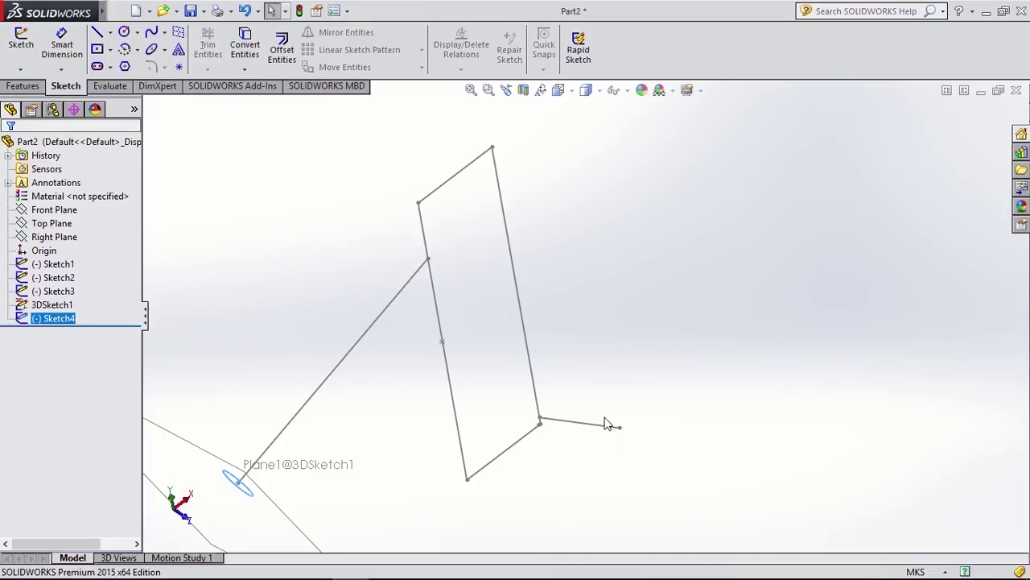
key(Escape)
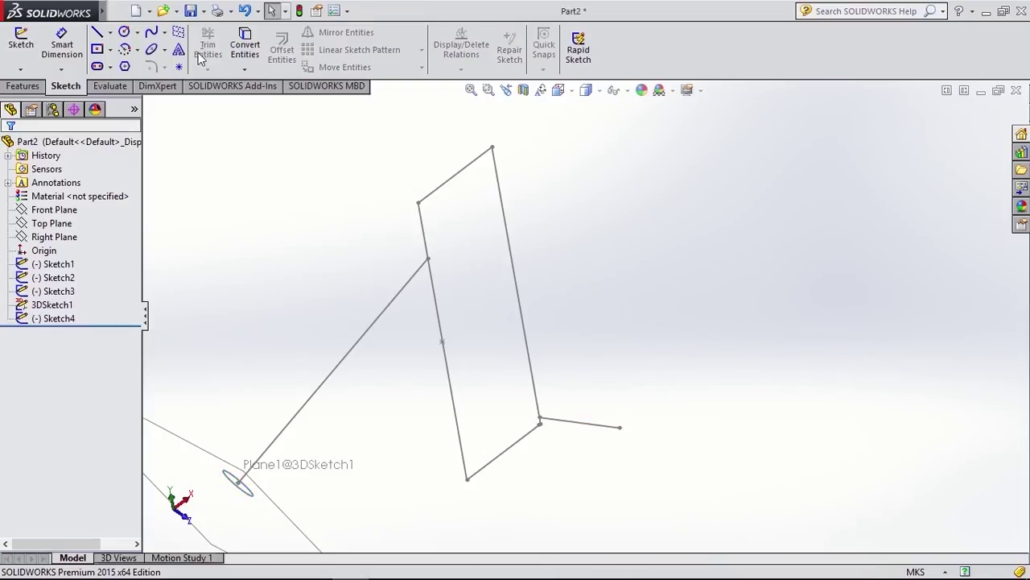
- Create a 3D sketch plane coincident with the short line starting at the origin, and close the 3D sketch
click(180, 35)
click(578, 423)
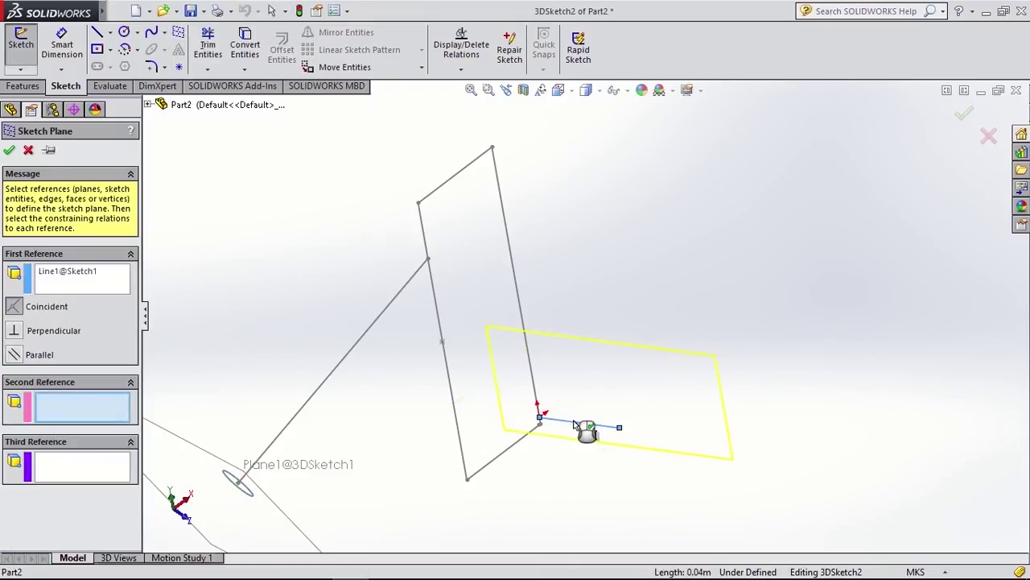
click(10, 152)
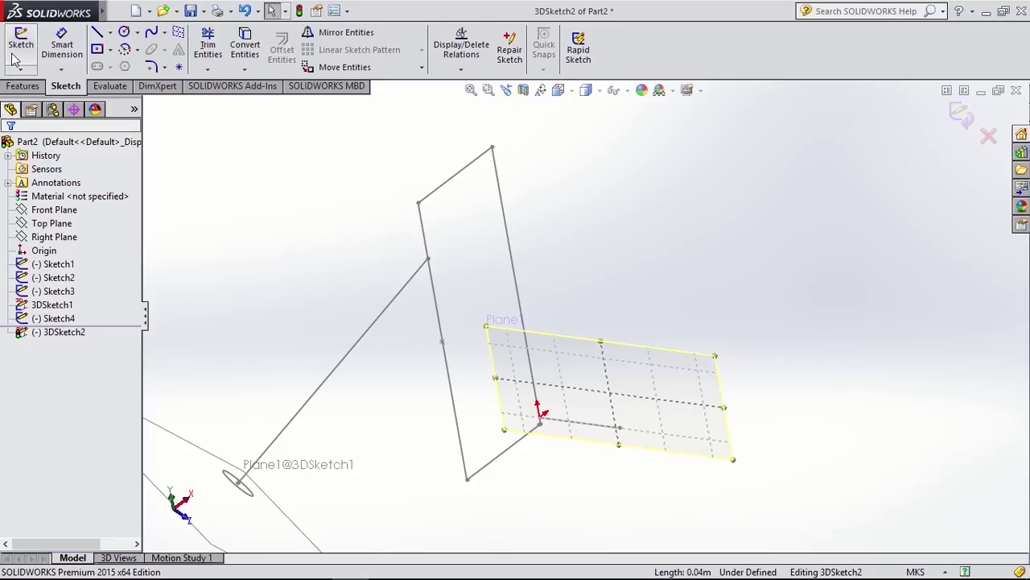
click(959, 116)
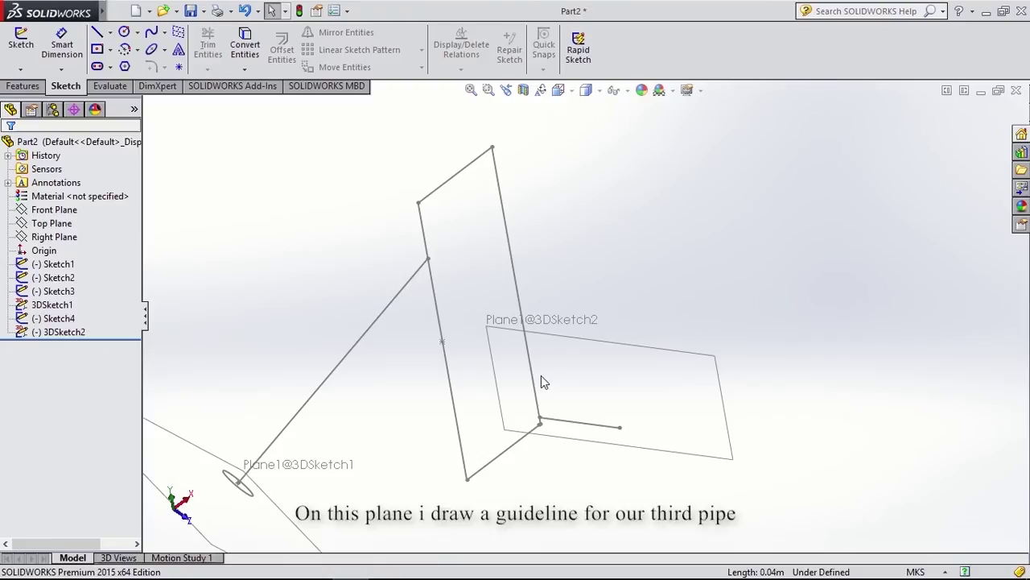
- Draw the third pipe's guideline sloping down and outward from the rectangle's inner edge, and create a perpendicular plane at its outer end
click(97, 34)
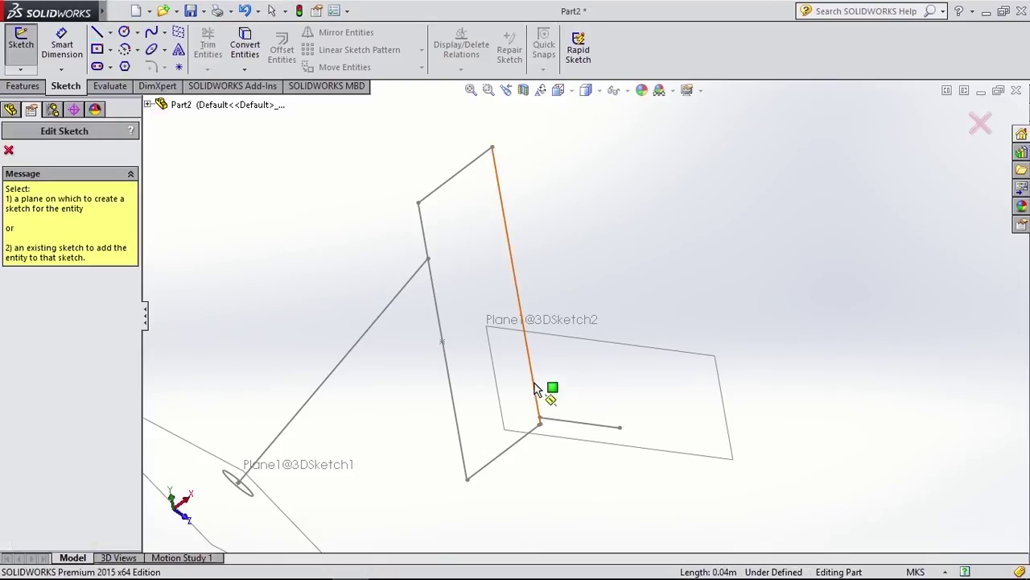
click(604, 346)
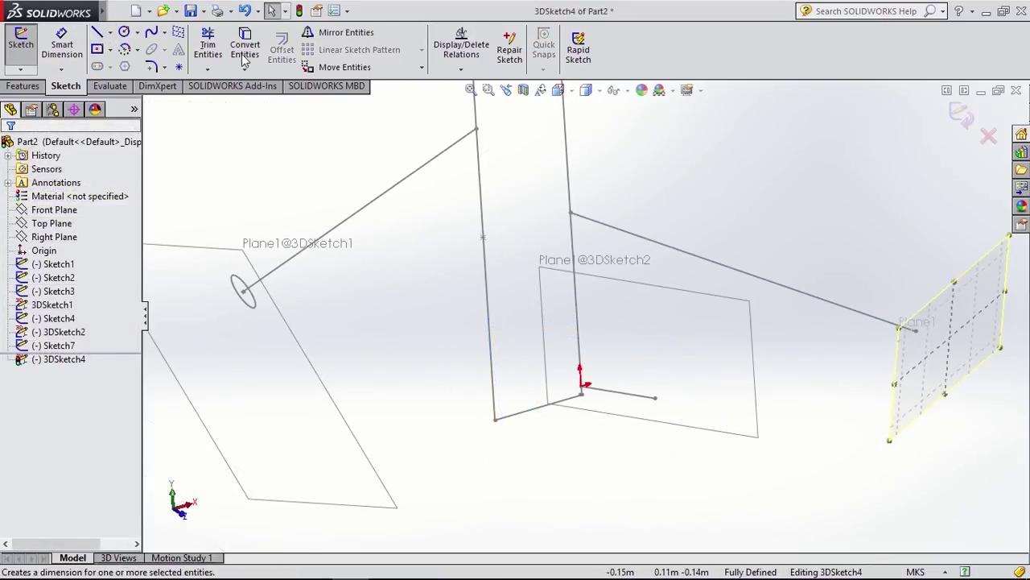
click(960, 113)
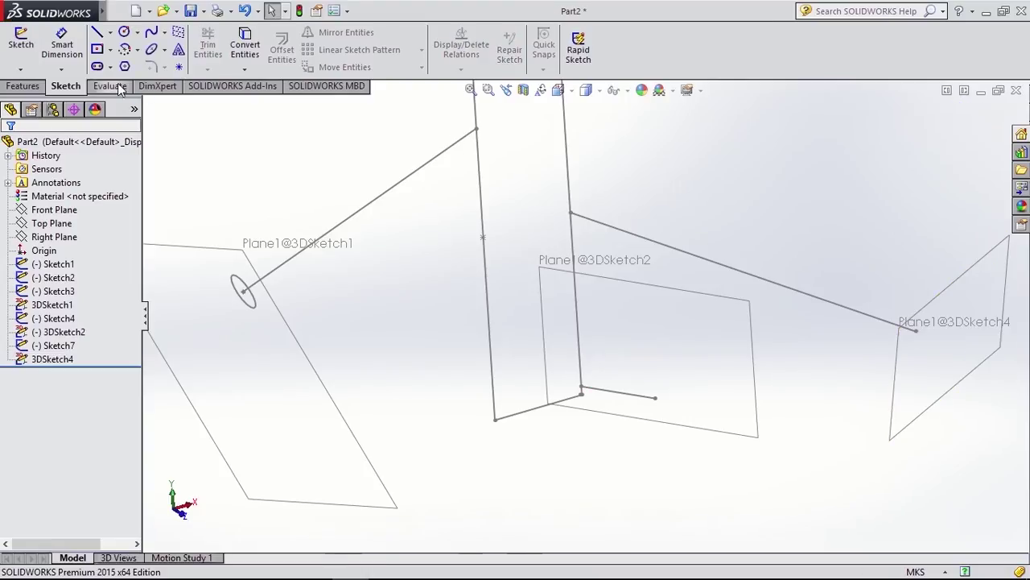
- On the plane at the third pipe's guideline end, sketch a circle centred on the guideline's outer endpoint
click(125, 33)
click(961, 283)
click(918, 330)
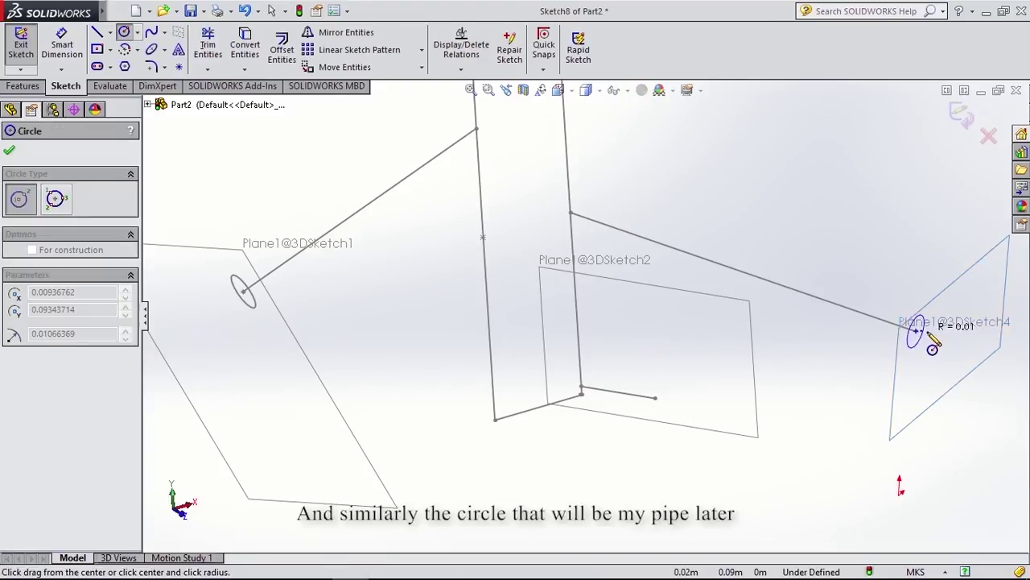
click(933, 343)
- Set the third pipe circle's radius to 0.02 m and close the sketch
double_click(89, 470)
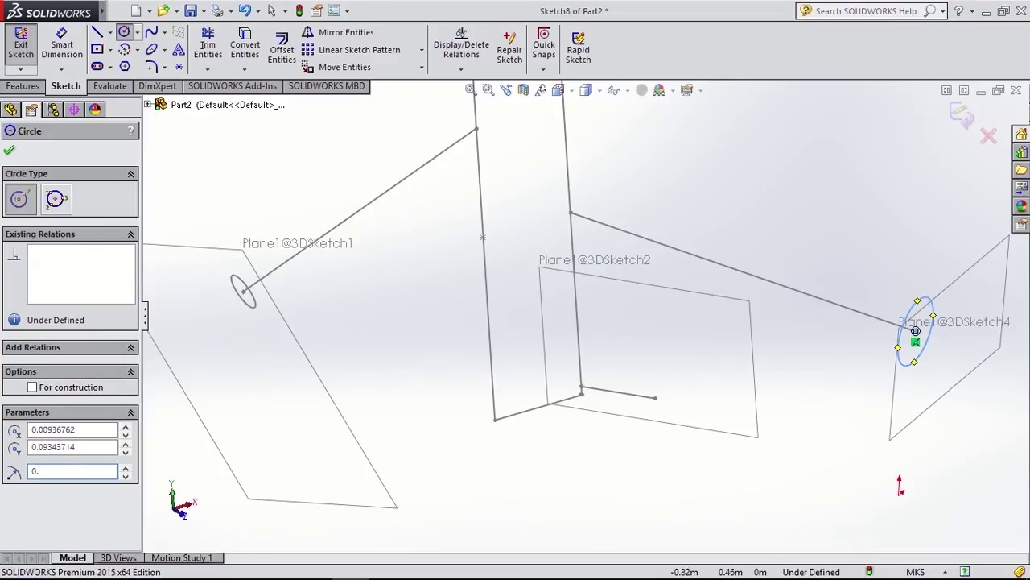
text(0.01)
key(Return)
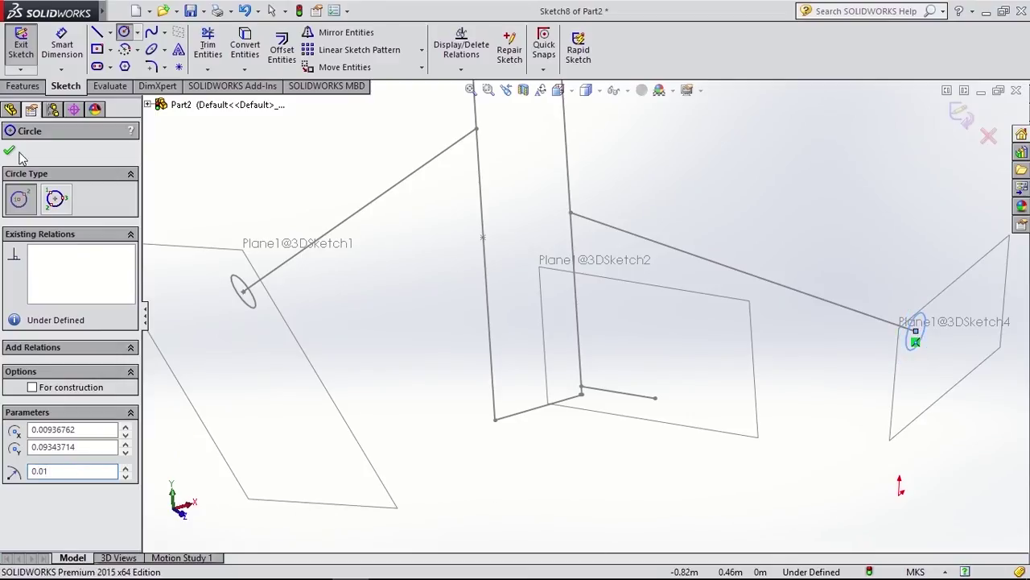
key(BackSpace)
text(2)
key(Return)
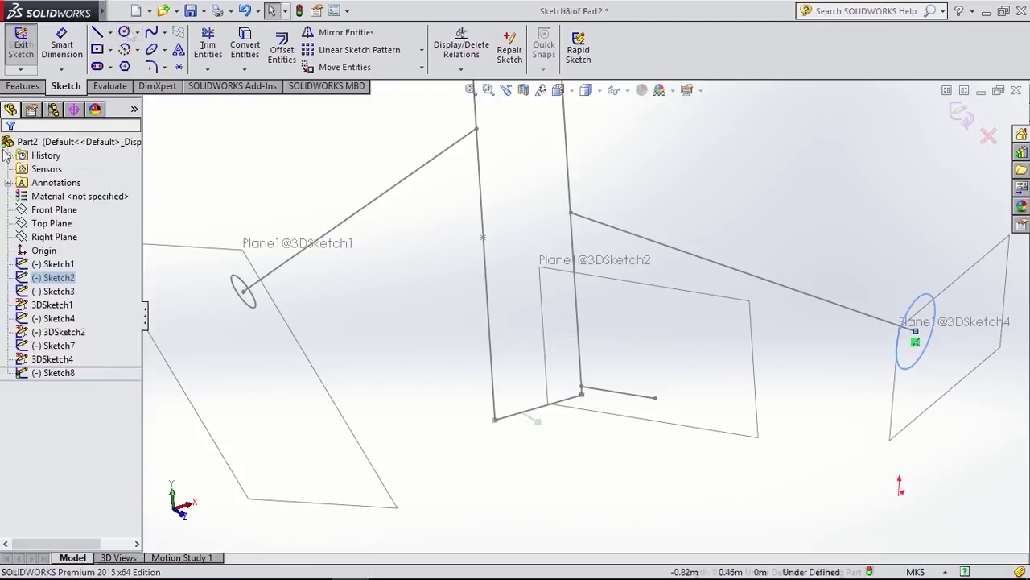
click(21, 44)
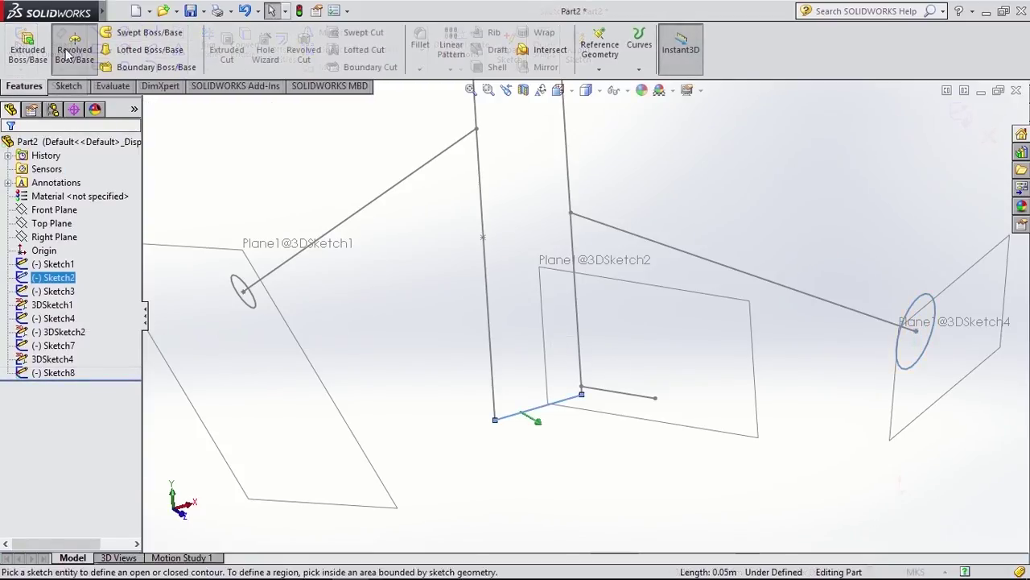
- Revolve the tall rectangle 360° about its inner vertical edge to form the first pipe
click(74, 50)
click(507, 201)
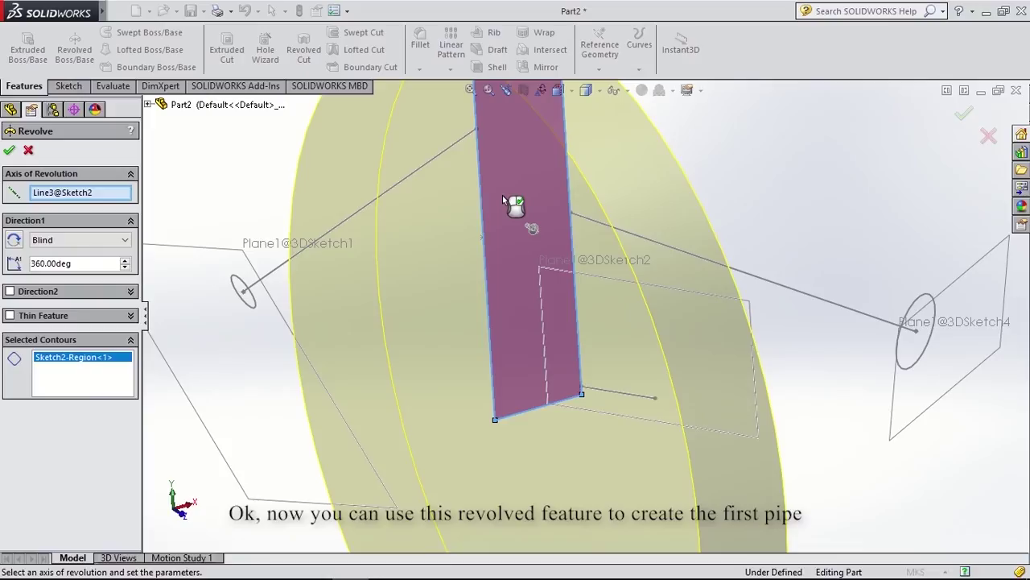
click(572, 202)
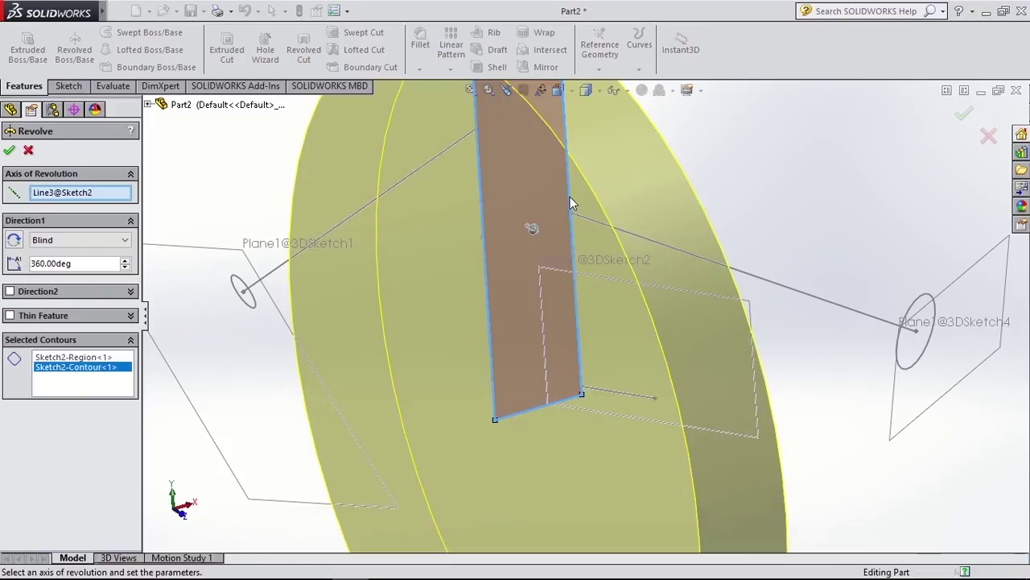
click(96, 194)
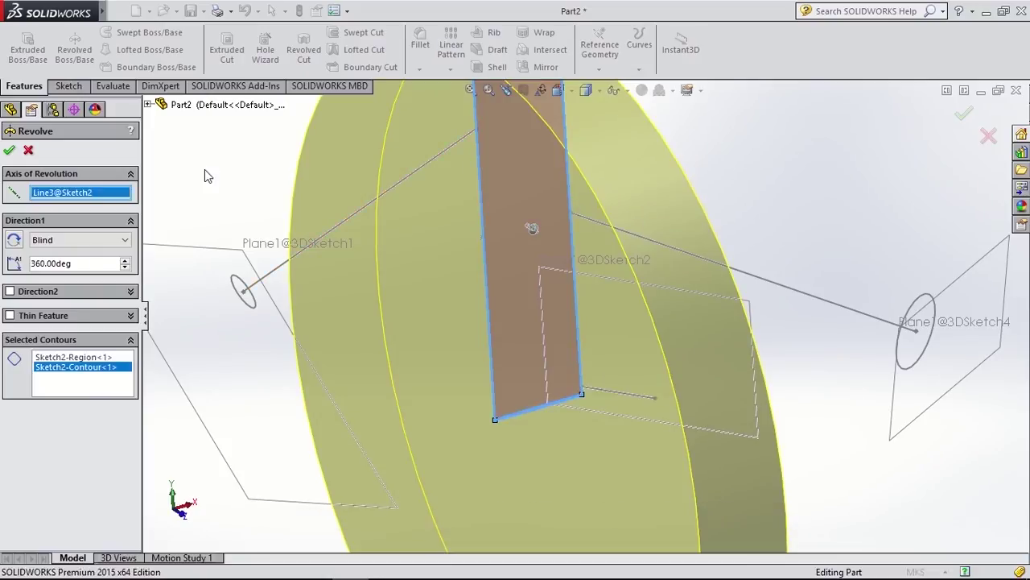
click(569, 165)
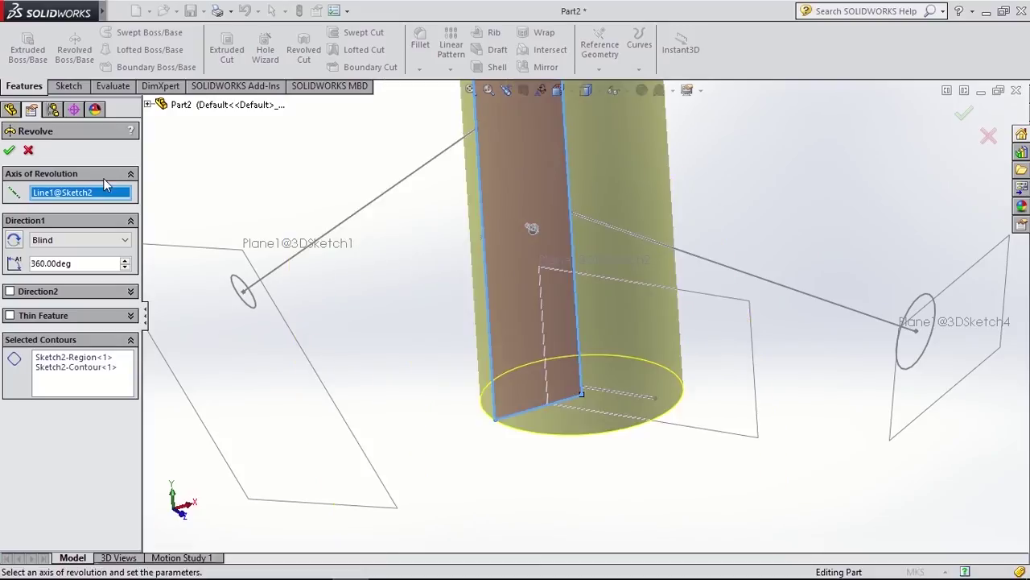
click(9, 149)
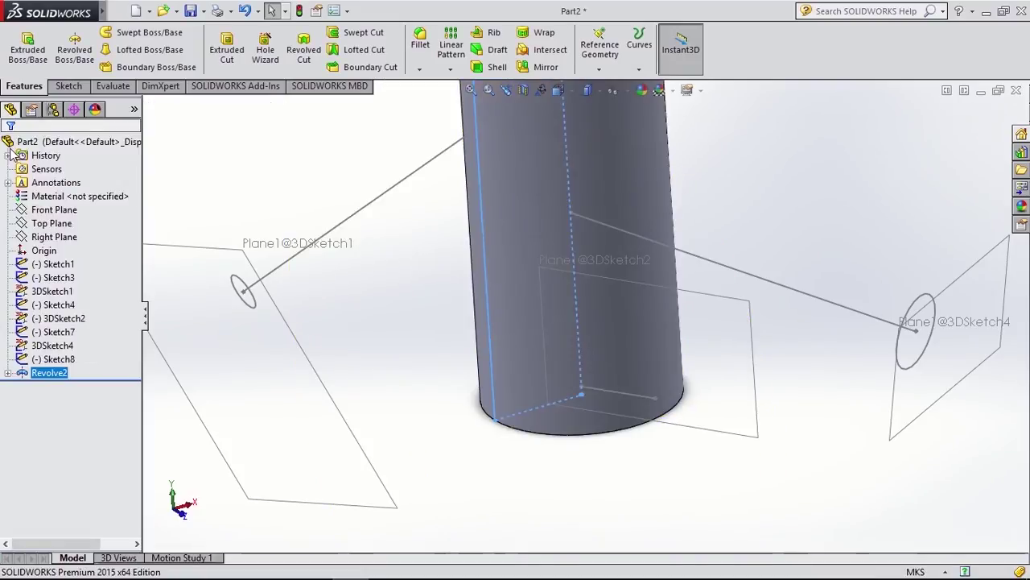
- Extrude the second pipe's circle with the Up To Next end condition to the main pipe, merging the result
click(257, 303)
click(11, 61)
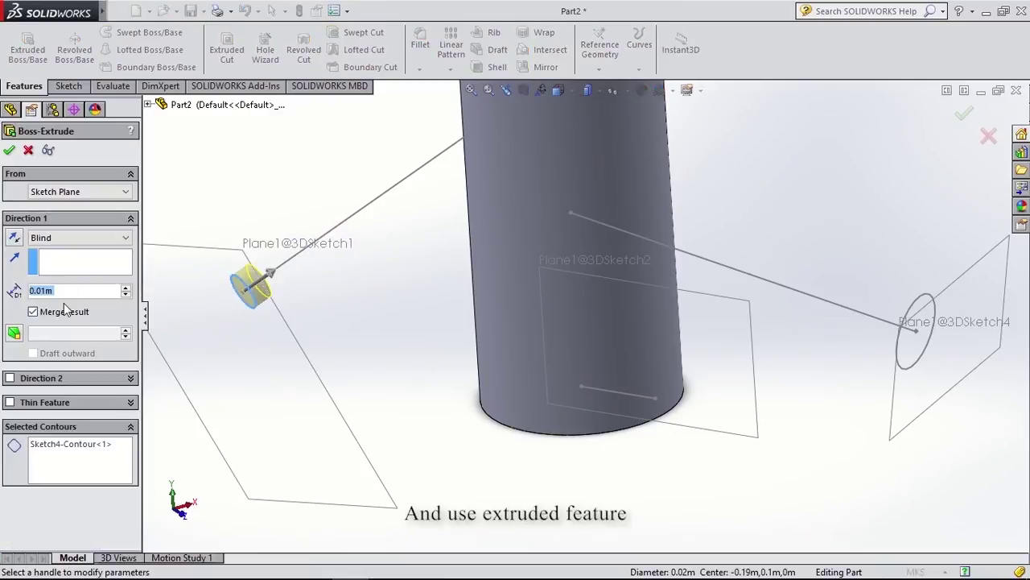
click(51, 238)
click(84, 273)
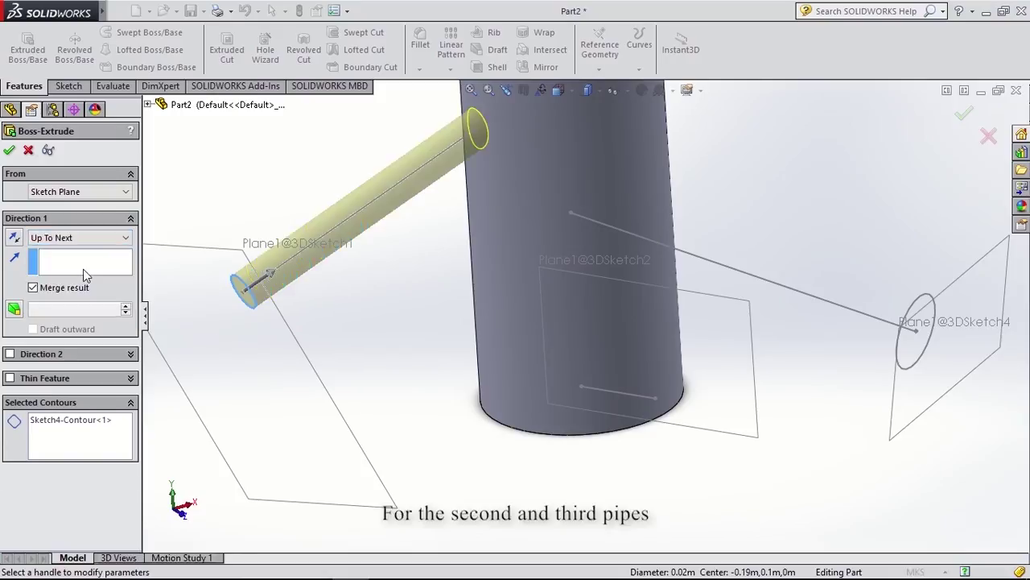
click(9, 151)
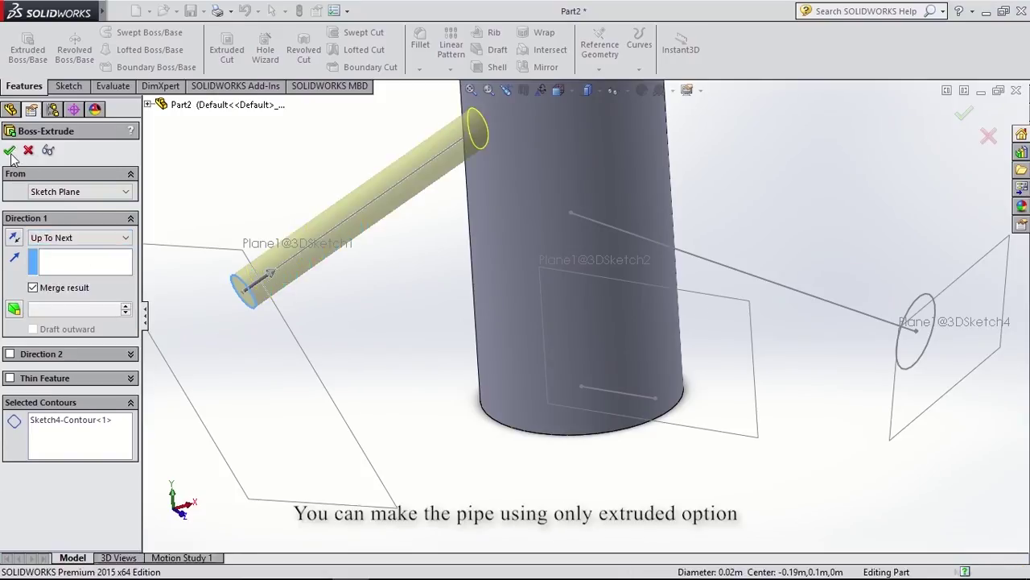
- Extrude the third pipe's circle with the Up To Next end condition so it reaches the main pipe
click(933, 344)
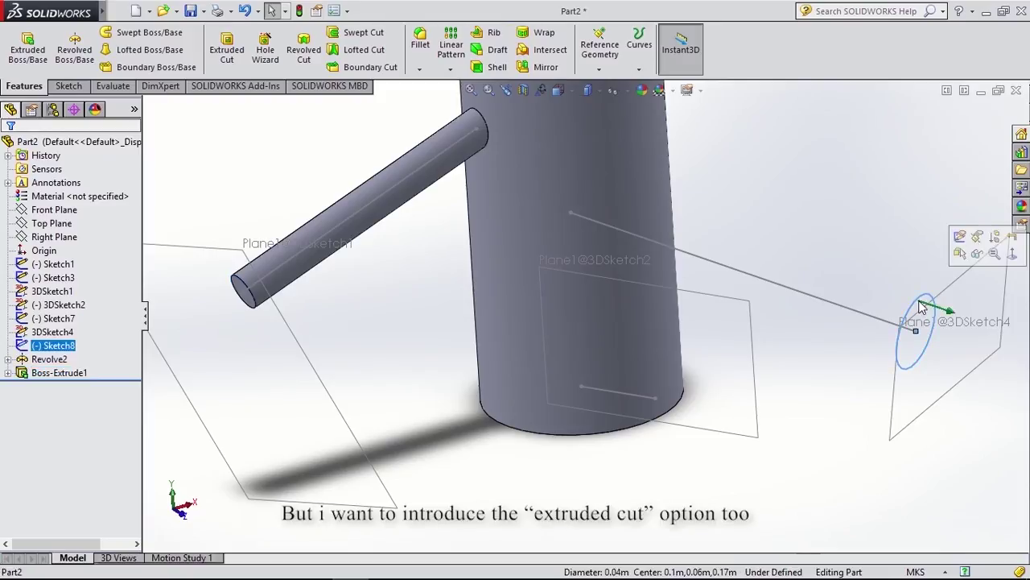
click(28, 48)
drag(962, 335, 854, 318)
click(75, 241)
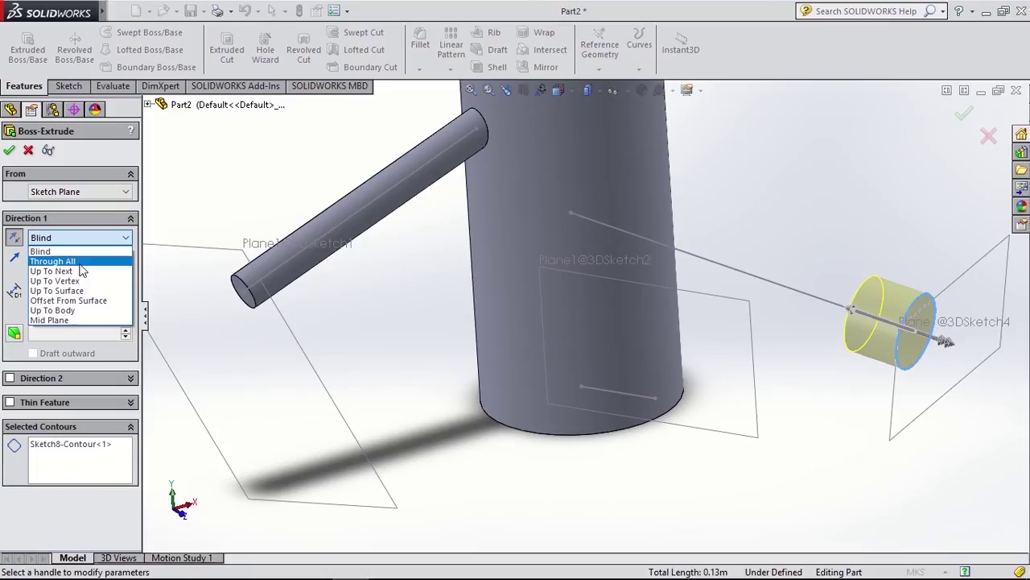
click(76, 272)
click(10, 151)
- Sketch a concentric circle with a radius of about 0.011 m on the third pipe's outer end face
mouse_move(456, 427)
middle_down()
mouse_move(444, 361)
mouse_move(515, 276)
mouse_move(467, 257)
mouse_move(443, 322)
mouse_move(451, 400)
mouse_move(474, 465)
mouse_move(472, 453)
middle_up()
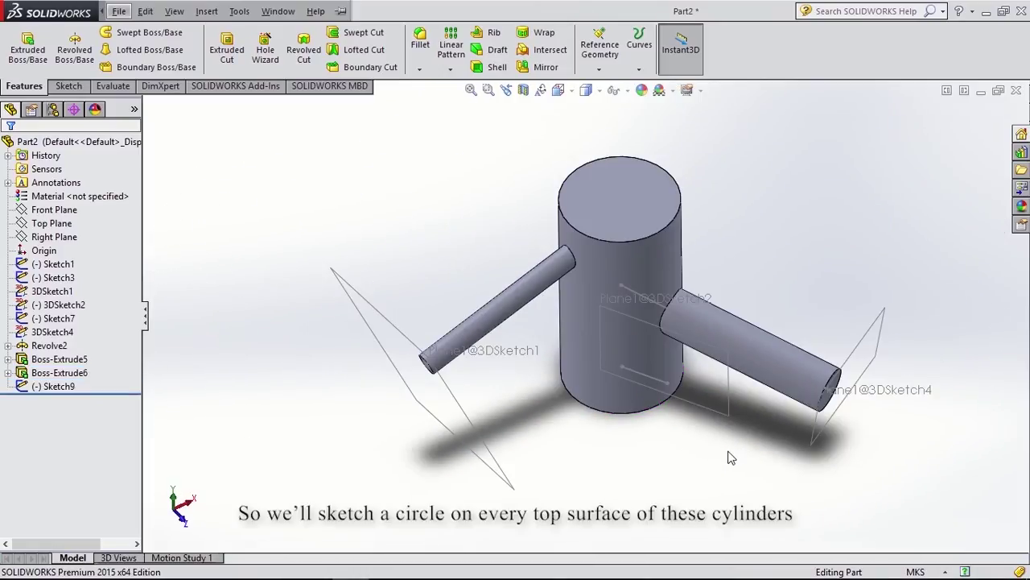
middle_drag(734, 460, 753, 388)
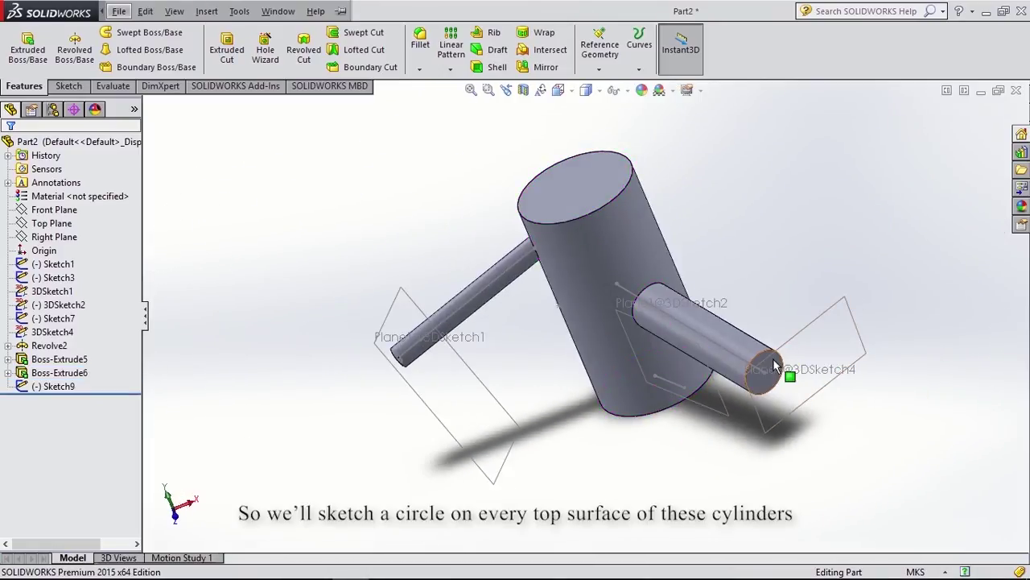
click(774, 365)
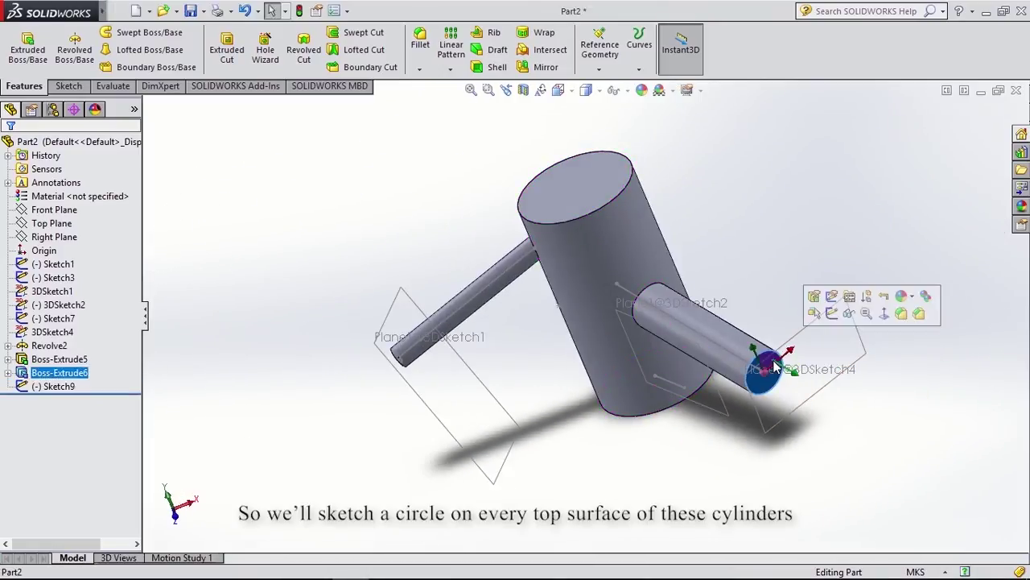
click(78, 87)
click(124, 31)
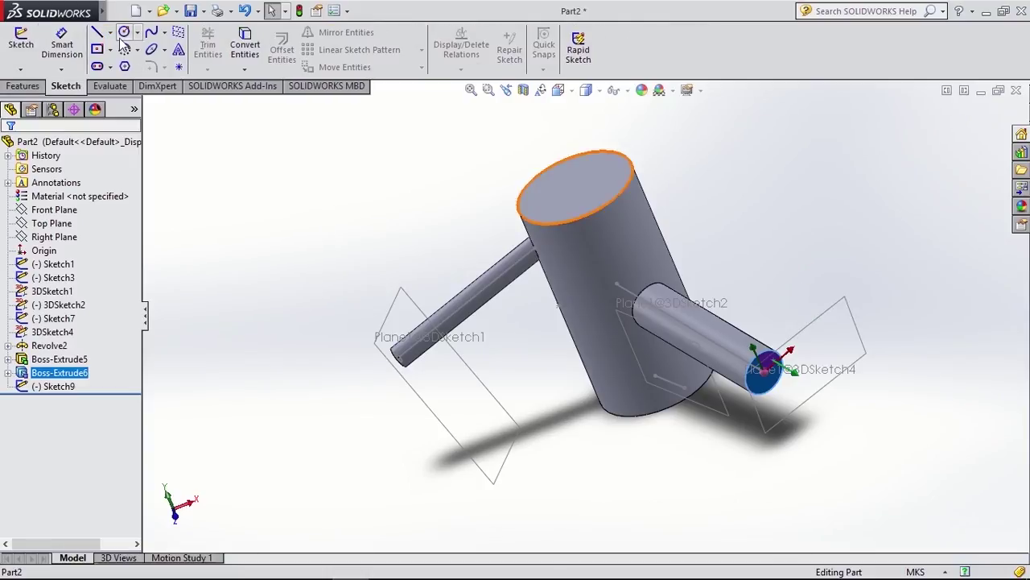
click(763, 372)
click(777, 375)
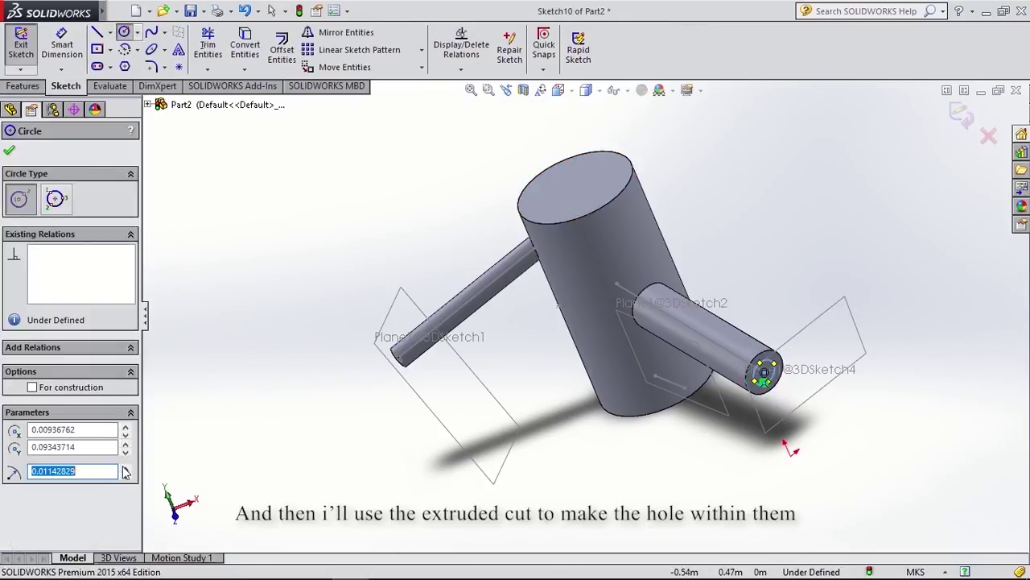
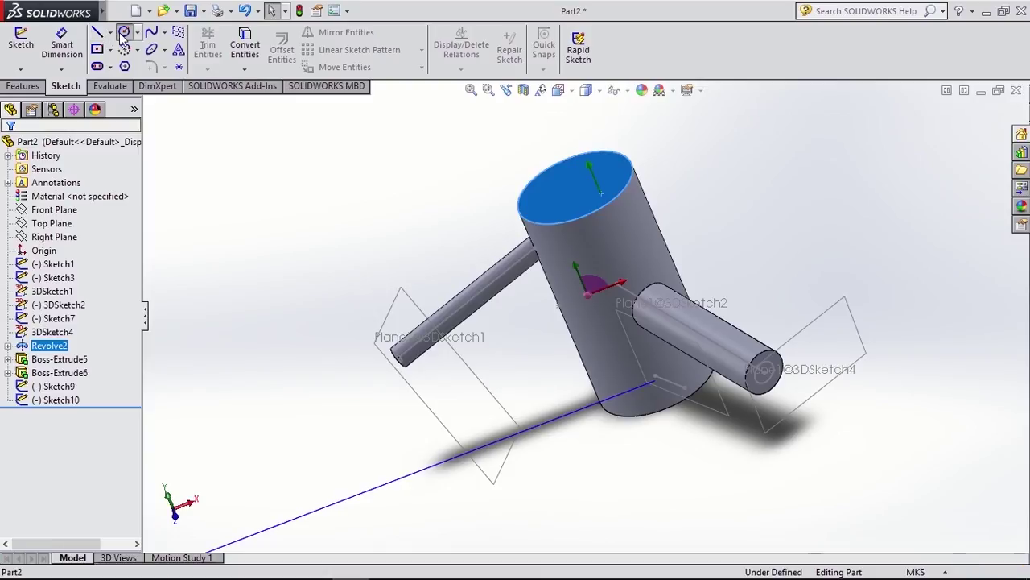
- Sketch a circle of radius 0.02 m centred on the main pipe's top face and close the sketch
click(574, 183)
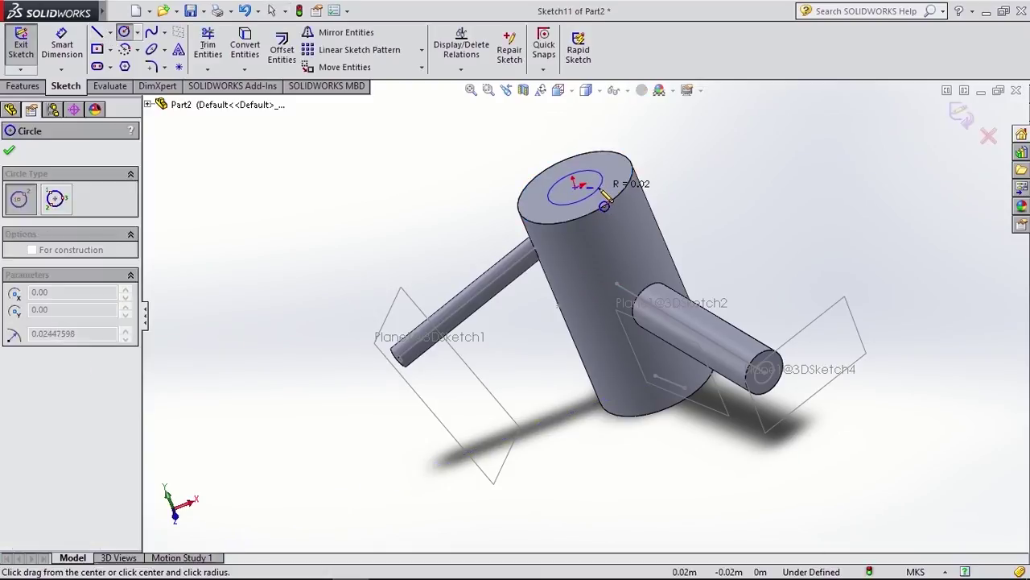
click(612, 190)
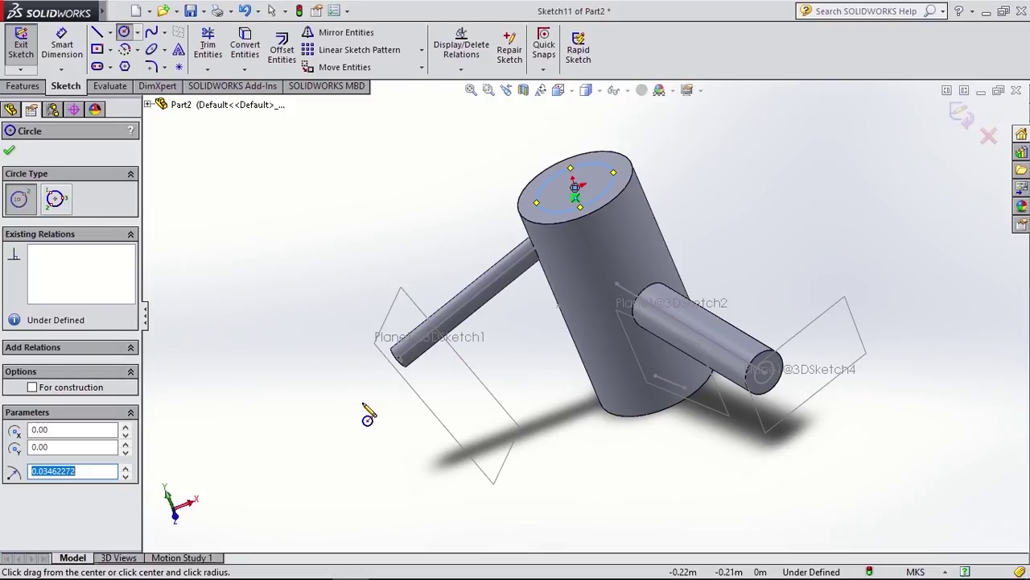
text(0.02)
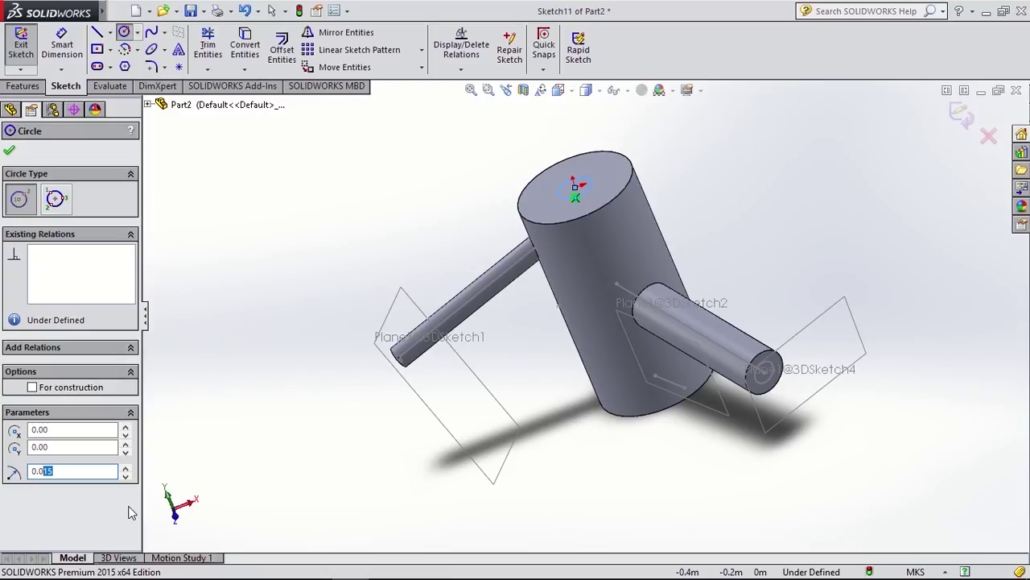
click(10, 153)
click(20, 45)
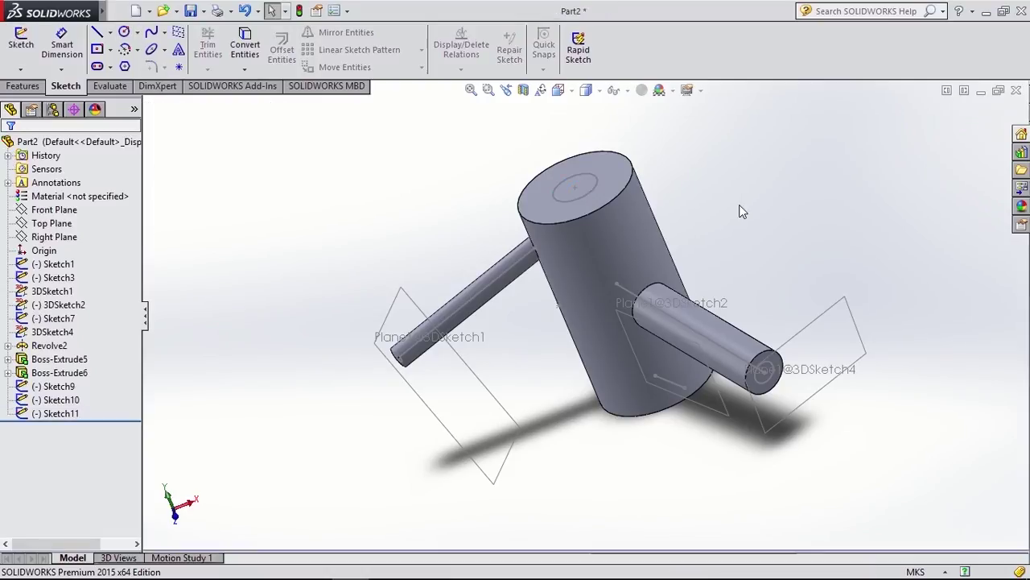
- Cut the main pipe's bore from the circle on its top face with the Through All end condition
middle_drag(708, 216, 609, 201)
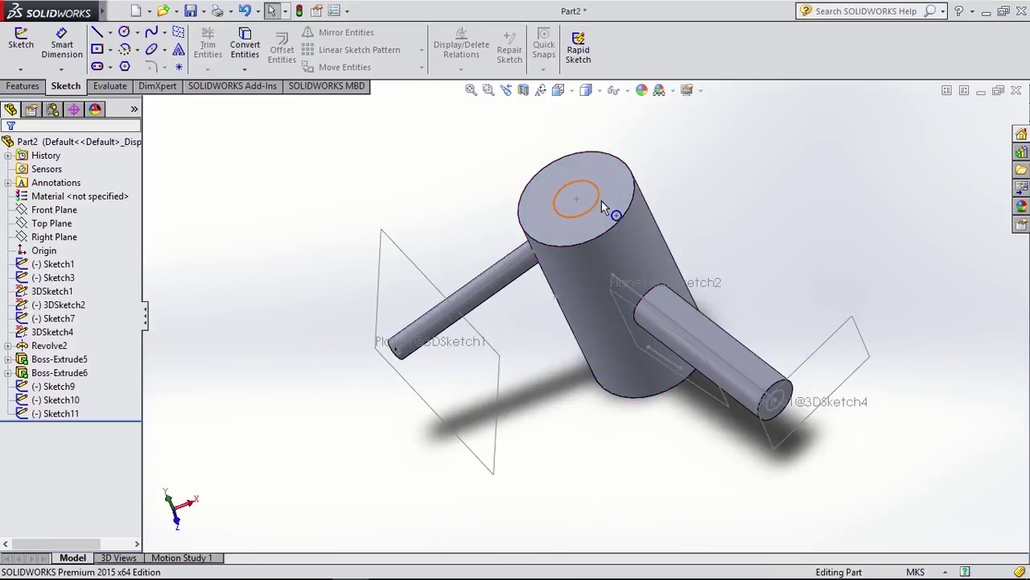
click(601, 201)
click(24, 85)
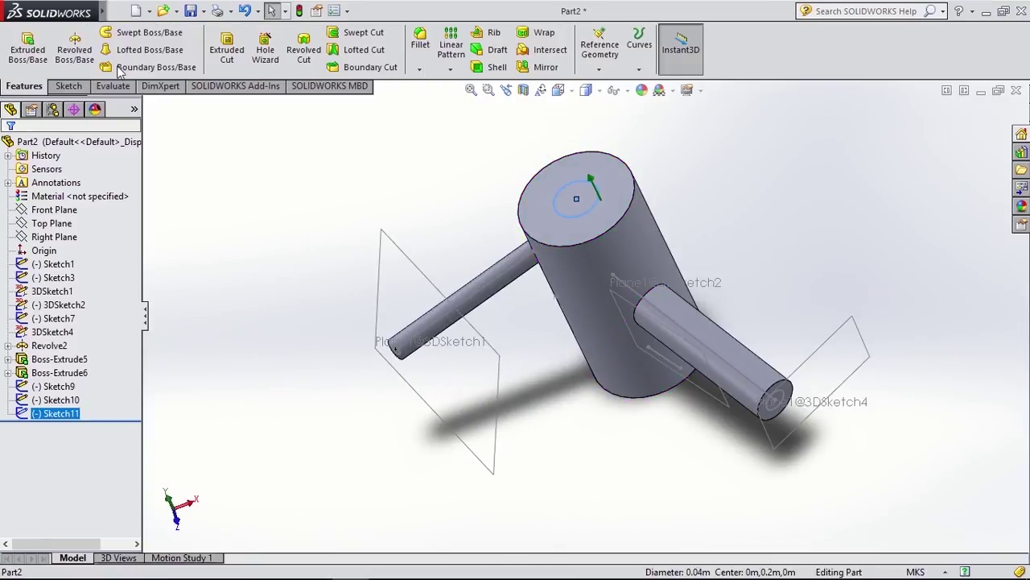
click(233, 51)
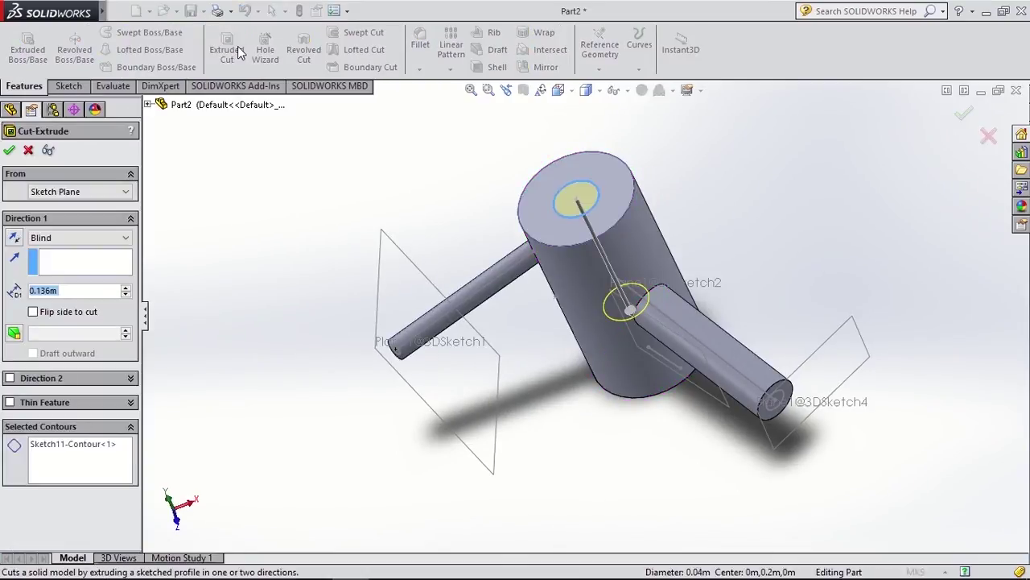
click(74, 237)
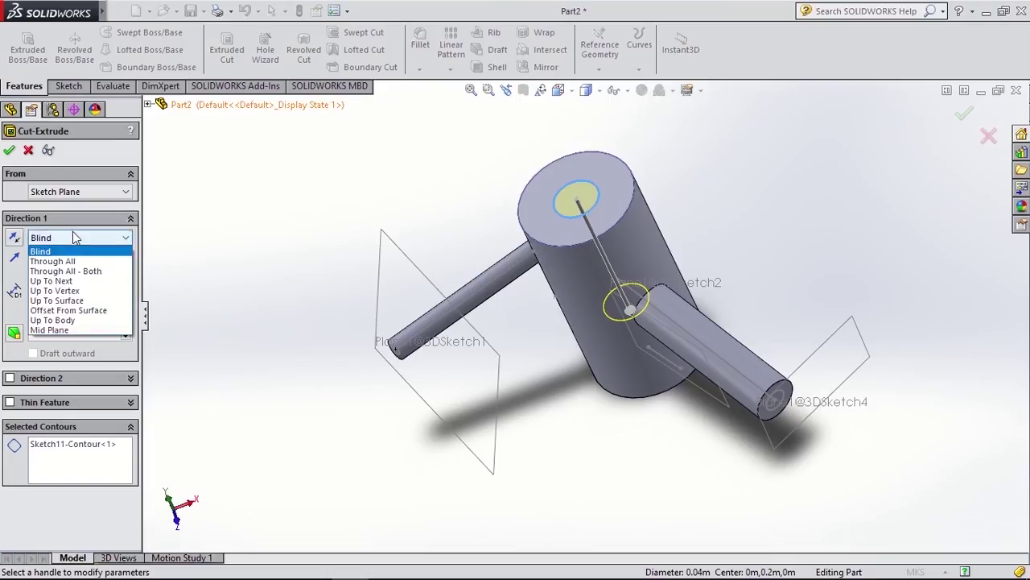
click(64, 257)
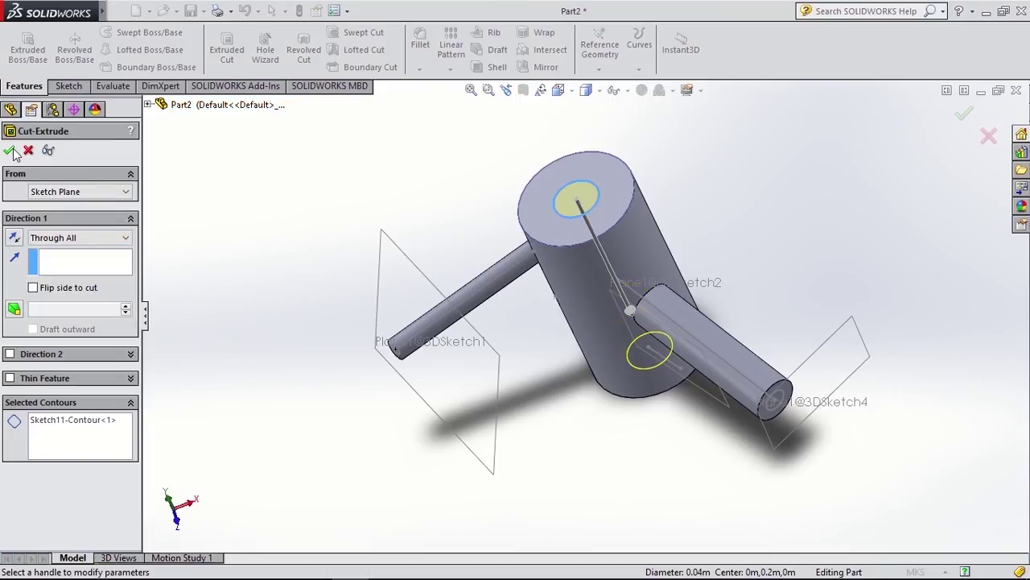
click(10, 151)
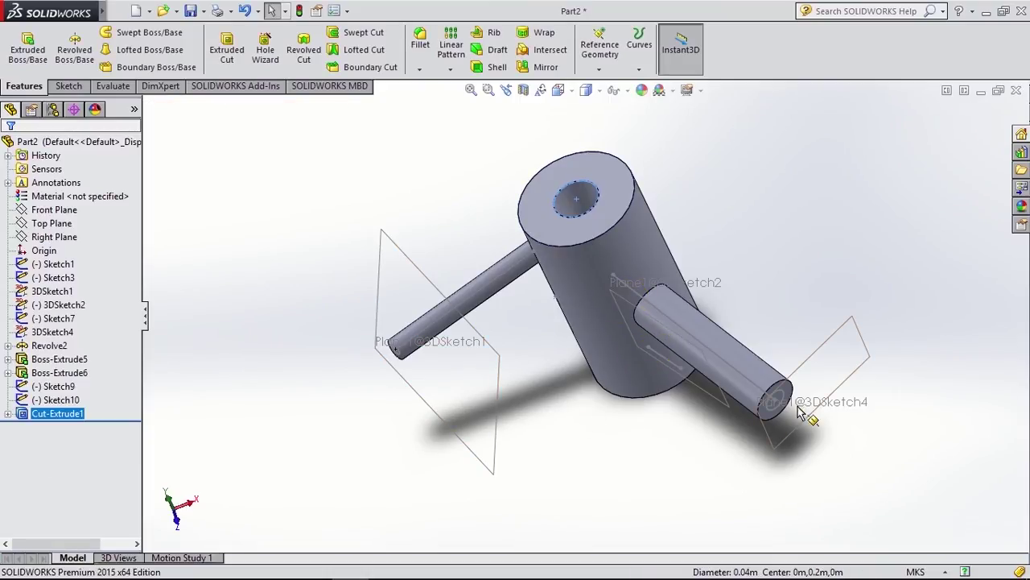
- Cut the third pipe's bore from its end-face circle with Up To Surface, ending at the main pipe's inner bore face
click(785, 403)
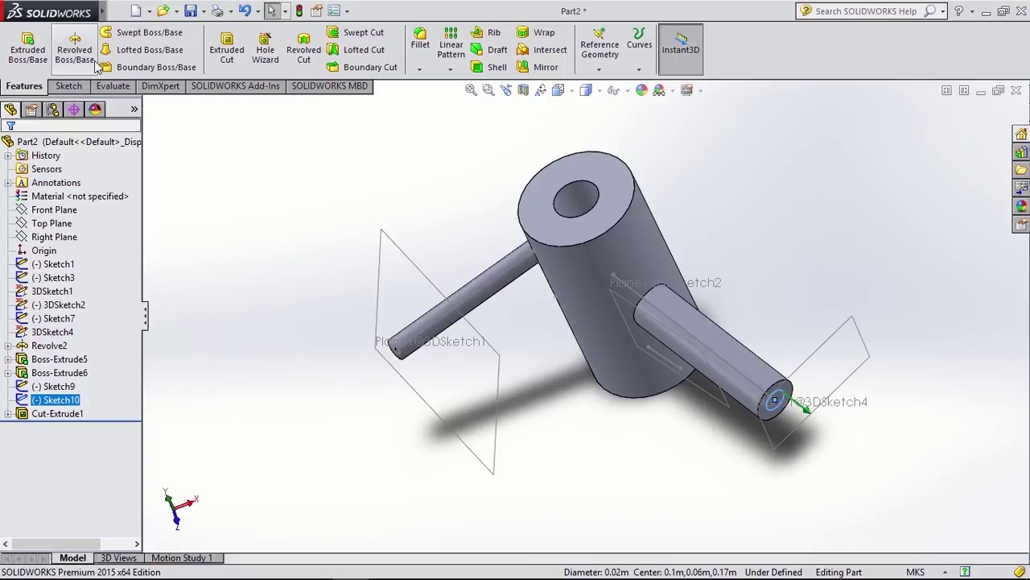
click(244, 50)
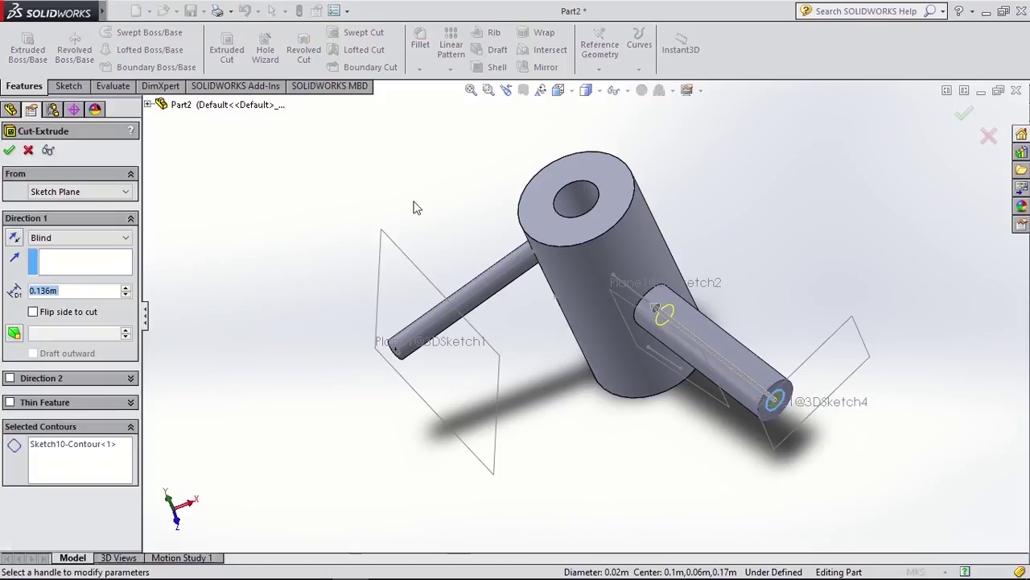
middle_drag(359, 179, 403, 281)
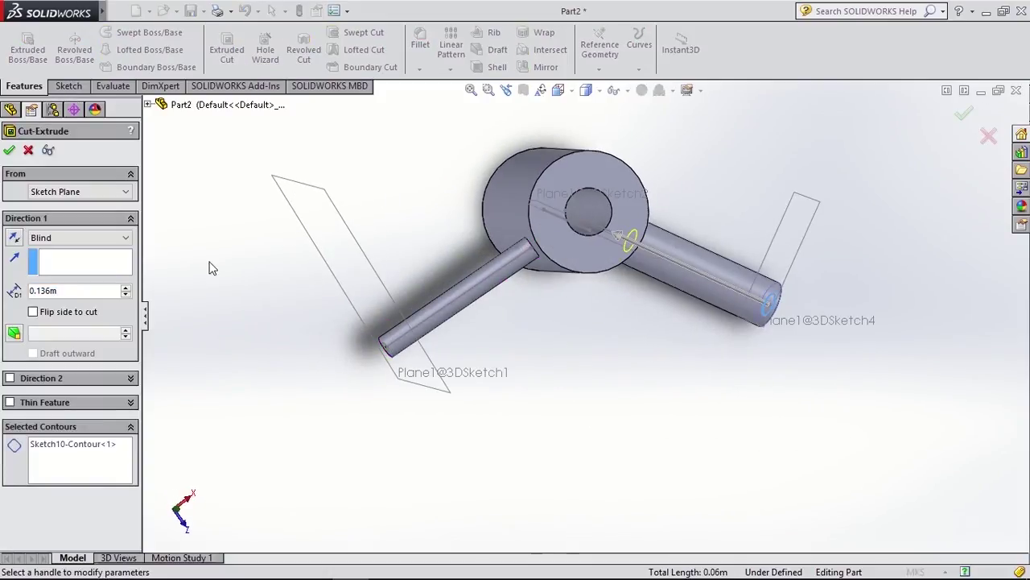
click(72, 237)
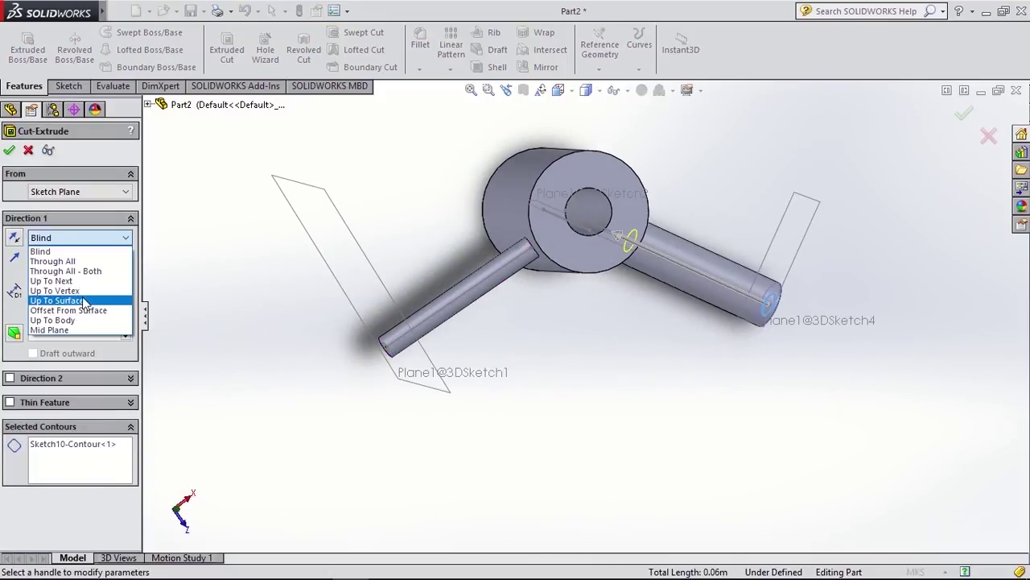
click(58, 300)
click(601, 202)
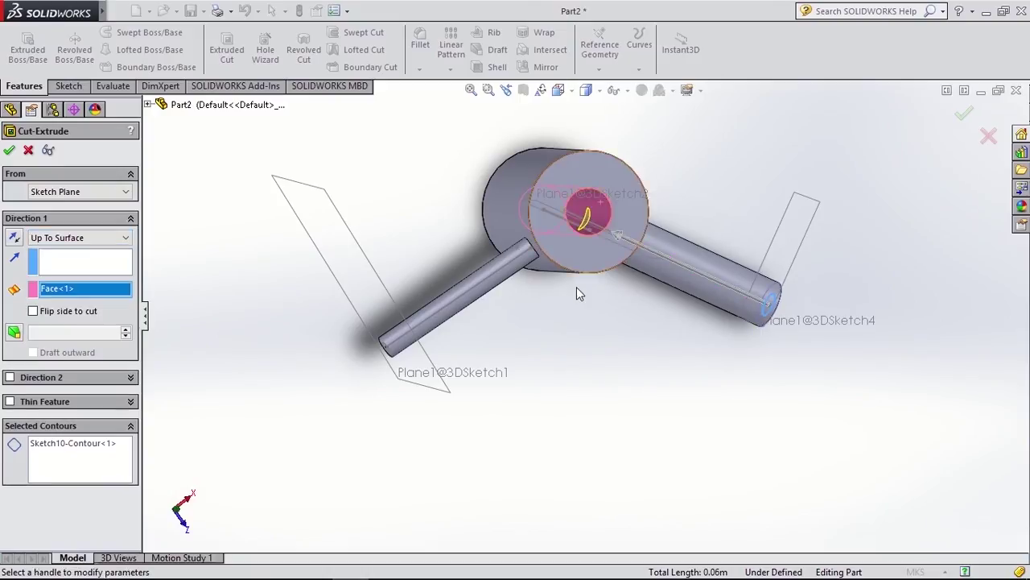
click(8, 152)
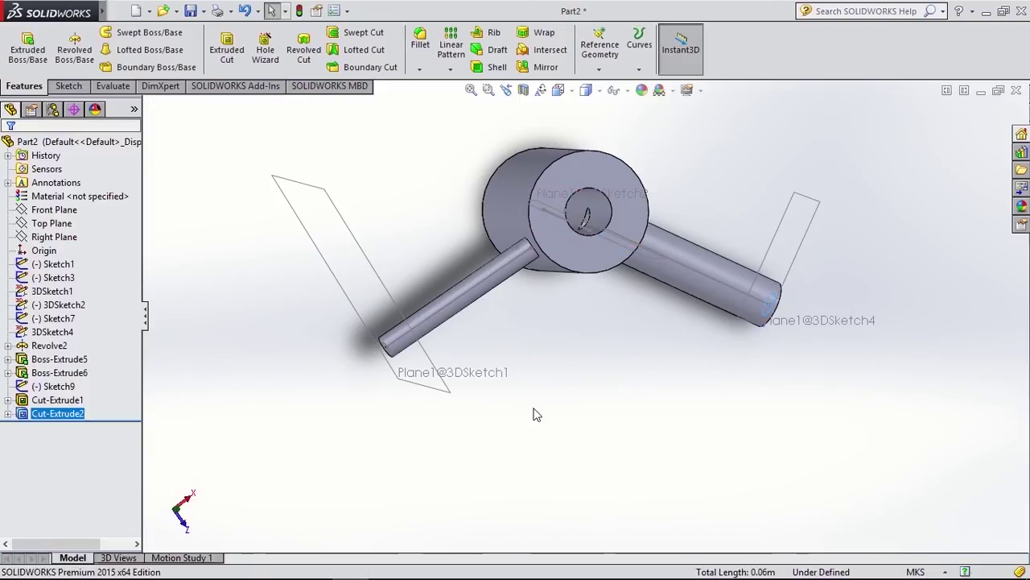
- Cut the second pipe's bore from its end-face circle with Up To Surface, ending at the main pipe's inner bore face
middle_drag(533, 413, 547, 320)
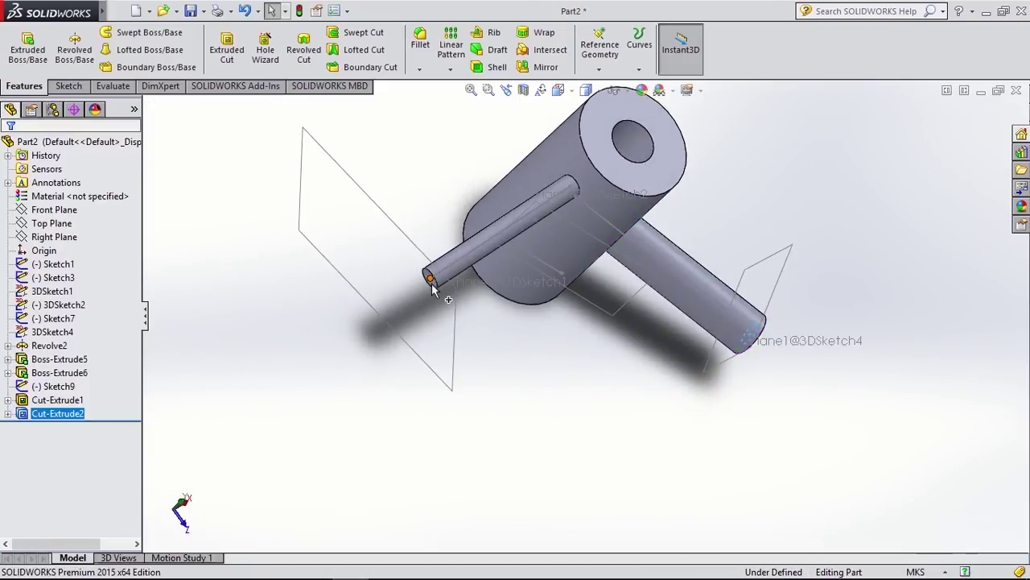
click(433, 288)
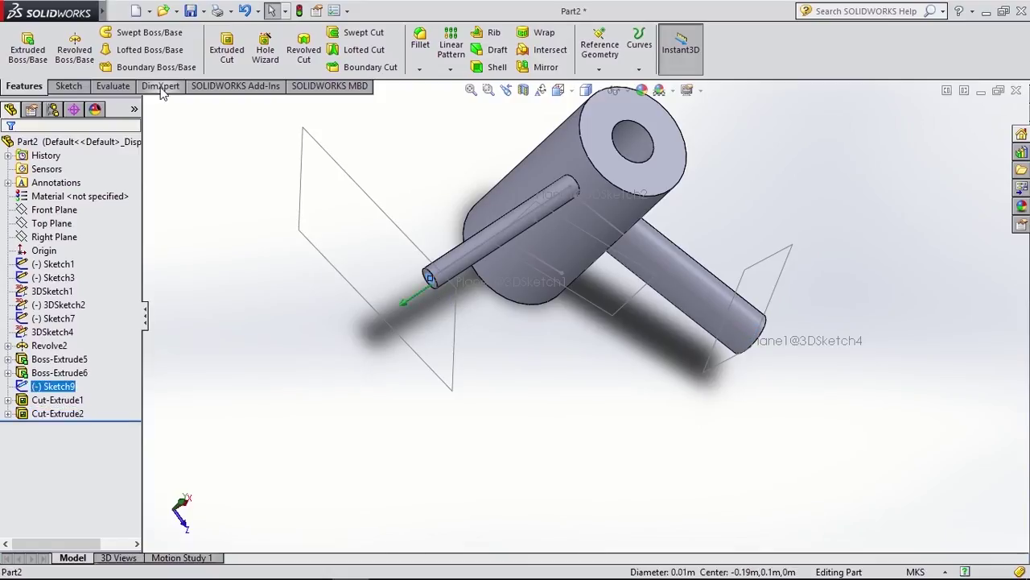
click(229, 50)
middle_drag(783, 149, 700, 241)
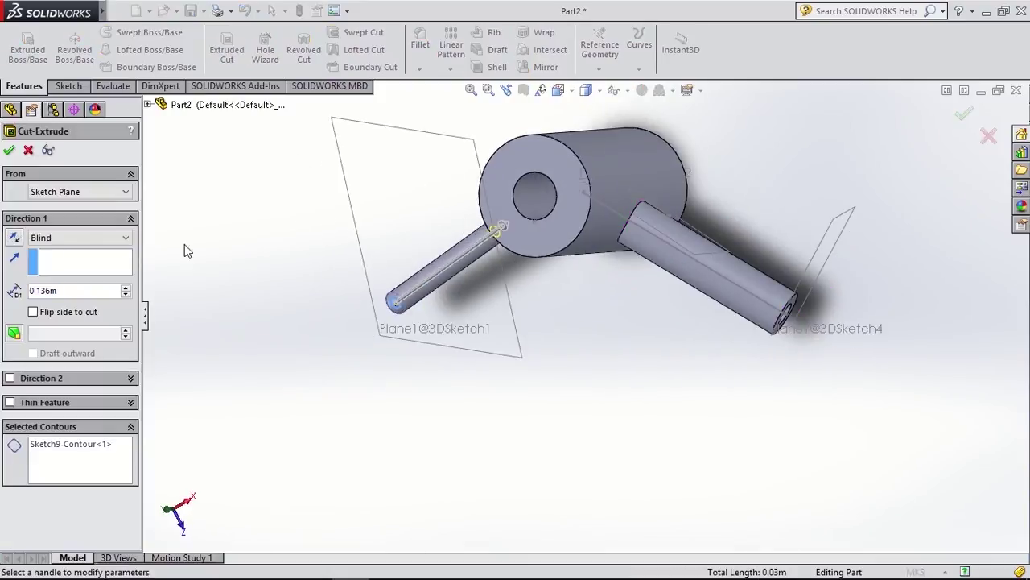
click(80, 237)
click(87, 300)
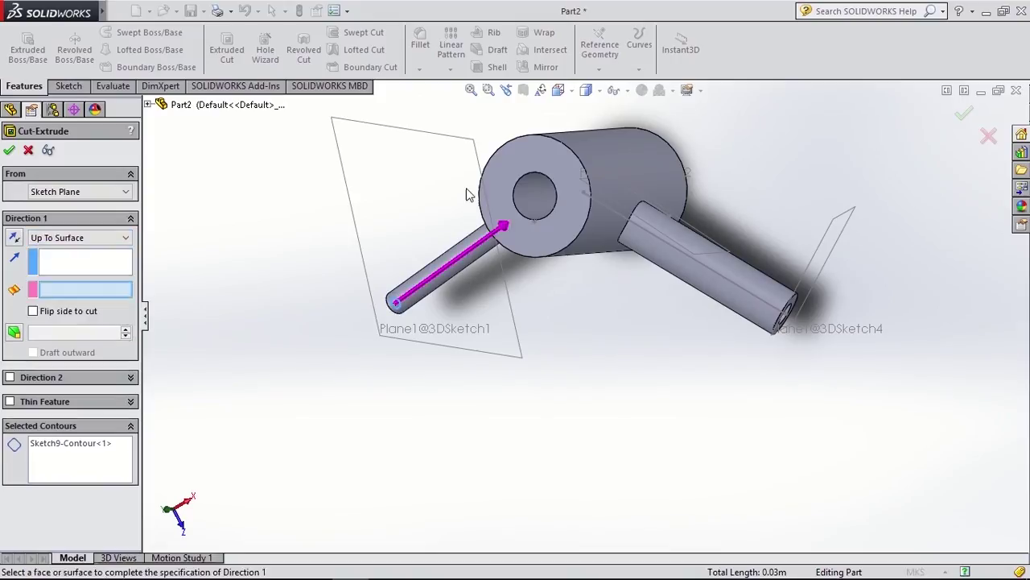
click(530, 197)
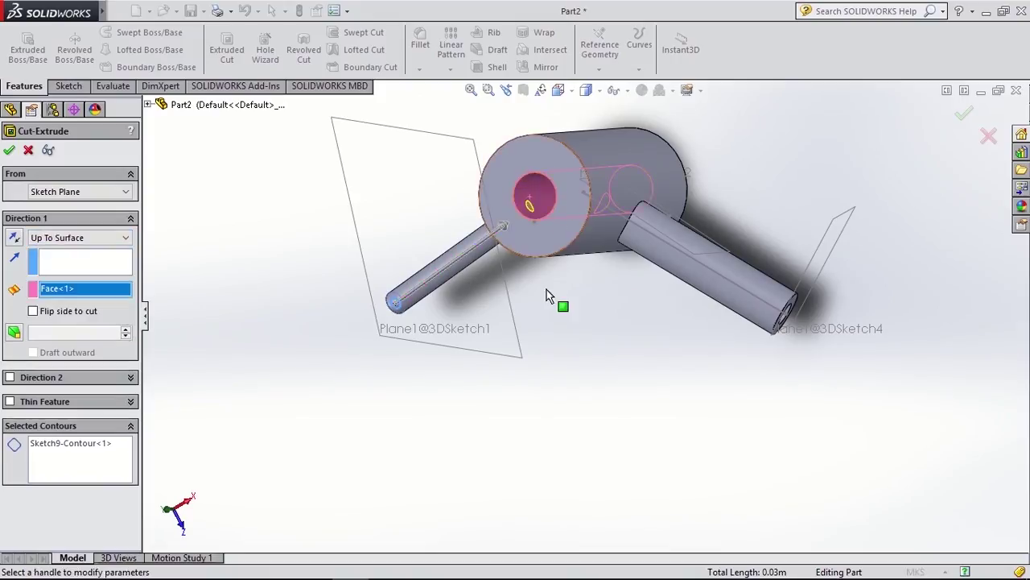
click(9, 151)
middle_drag(556, 395, 553, 421)
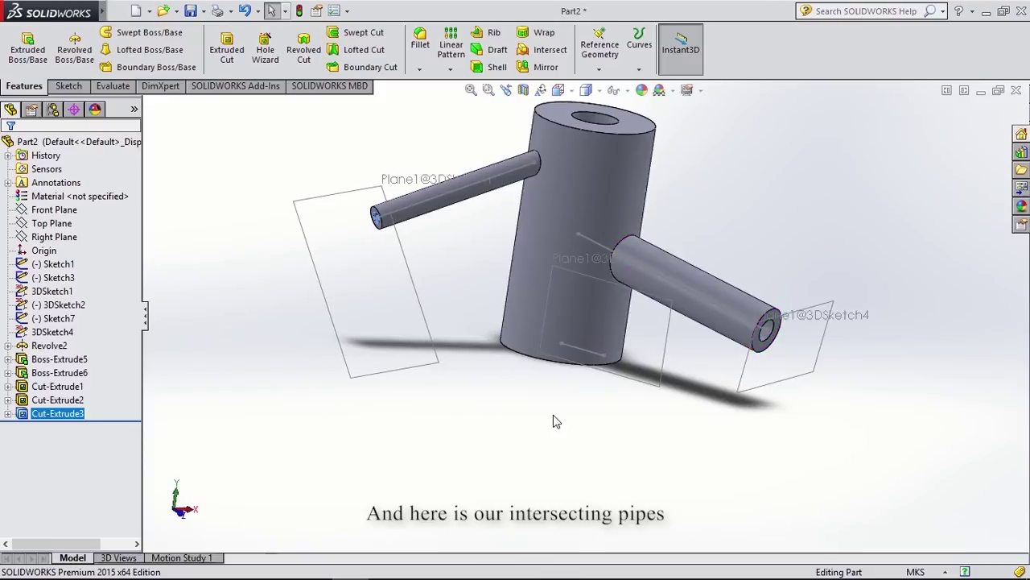
click(563, 435)
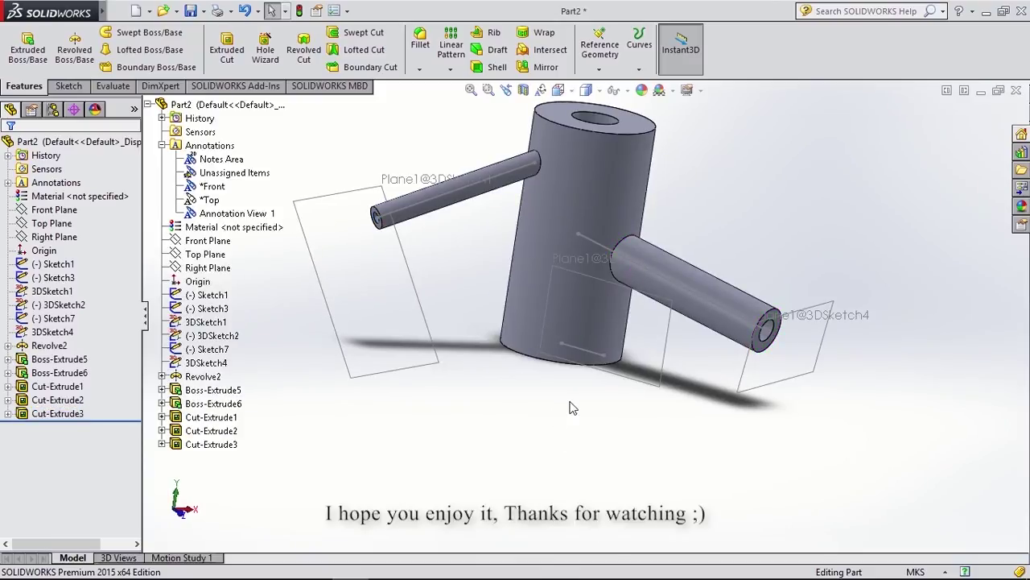
mouse_move(574, 419)
middle_down()
mouse_move(554, 418)
mouse_move(584, 421)
middle_up()
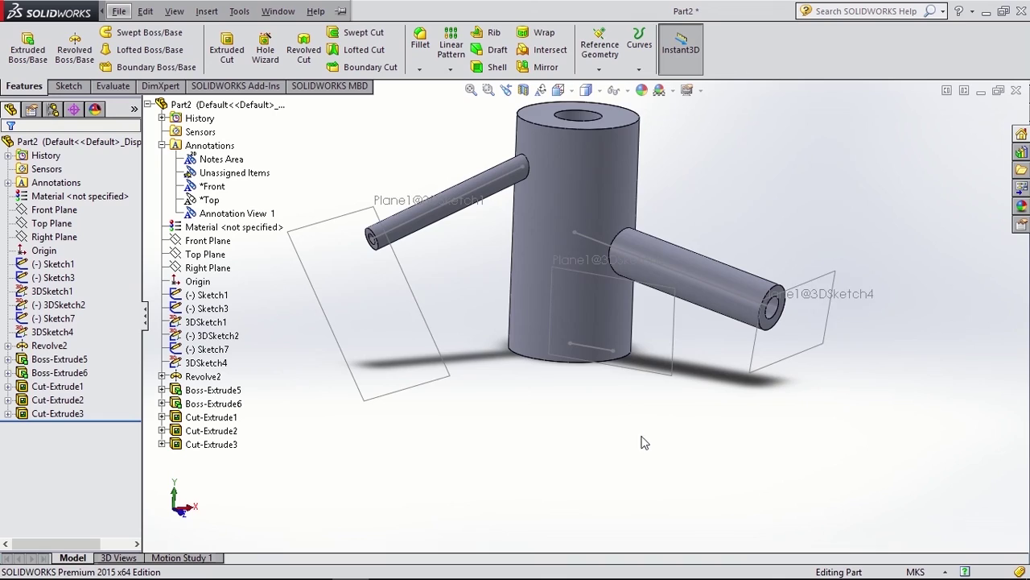
ctrl+middle_drag(644, 442, 637, 446)
scroll(632, 414, down, 5)
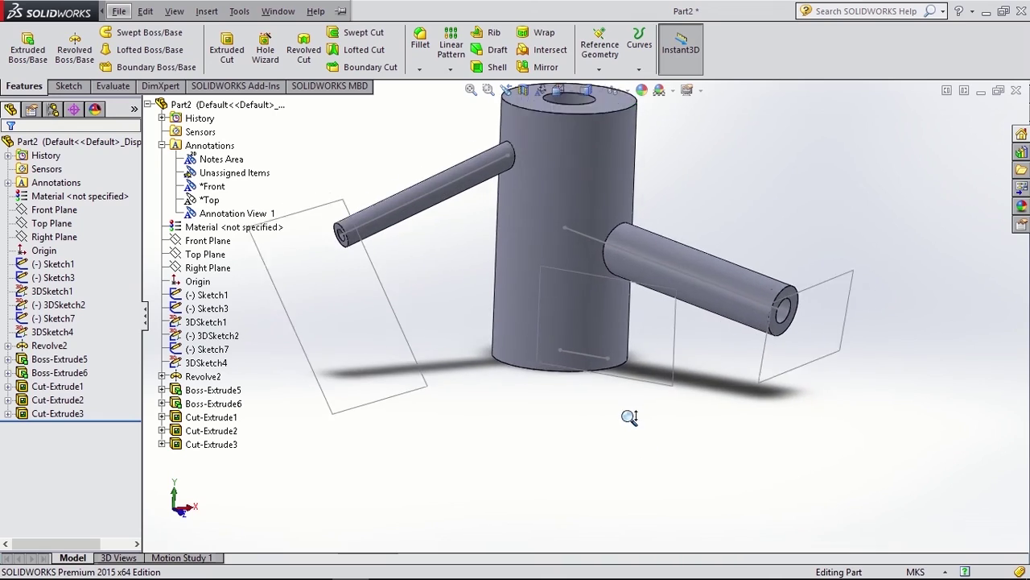